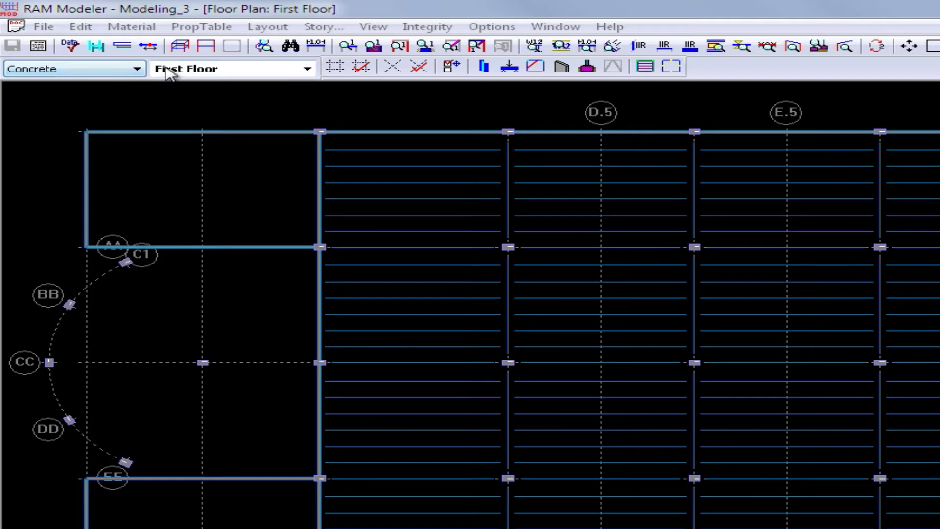
Step: Keep Concrete as the material and switch to column layout on the First Floor
left_click(30, 70)
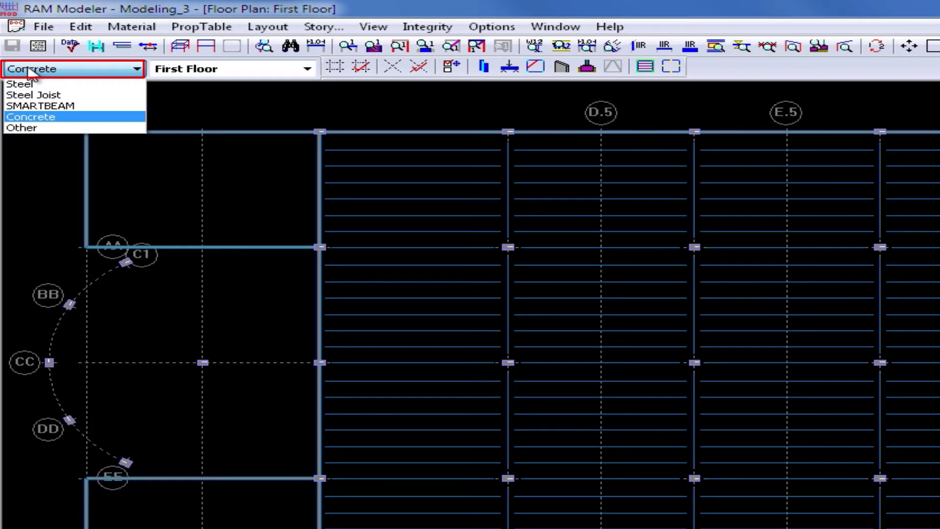
left_click(30, 70)
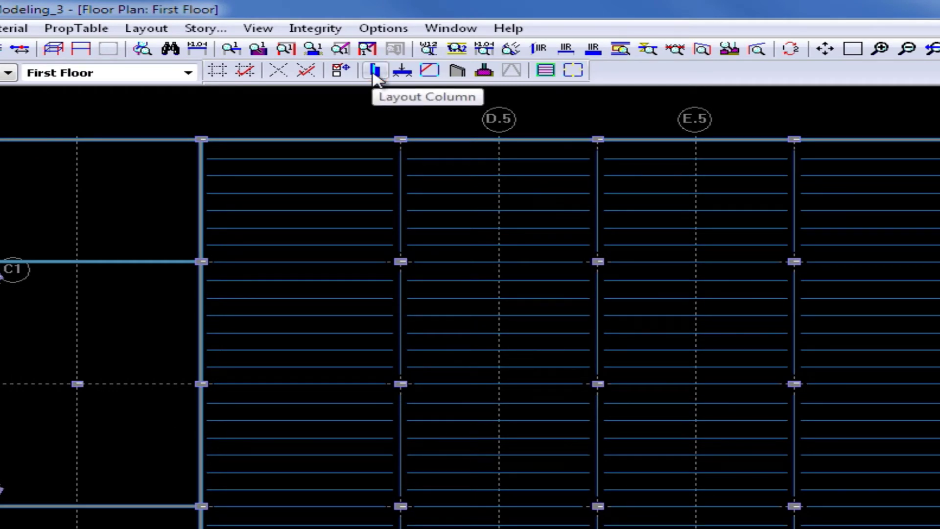
left_click(375, 72)
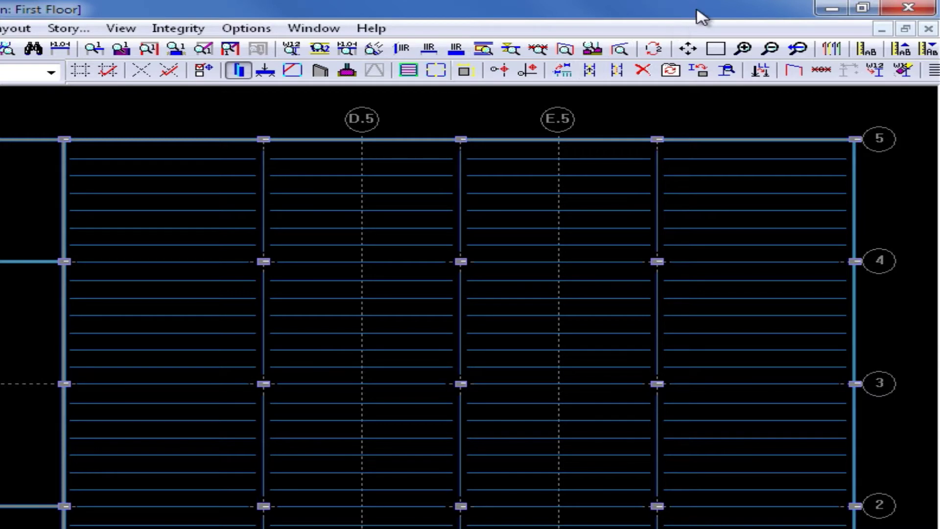
Step: Set the concrete column property change to Framing: Lateral, applied by Fence
left_click(671, 70)
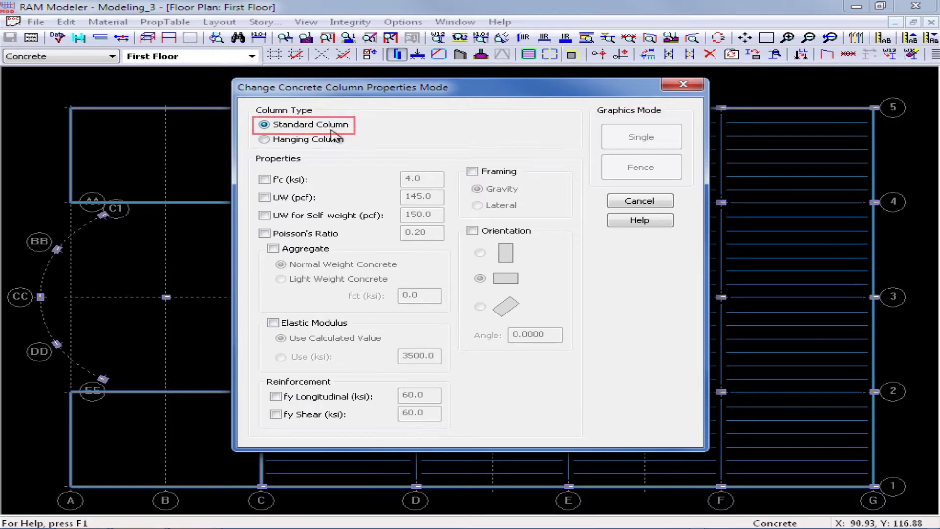
left_click(473, 172)
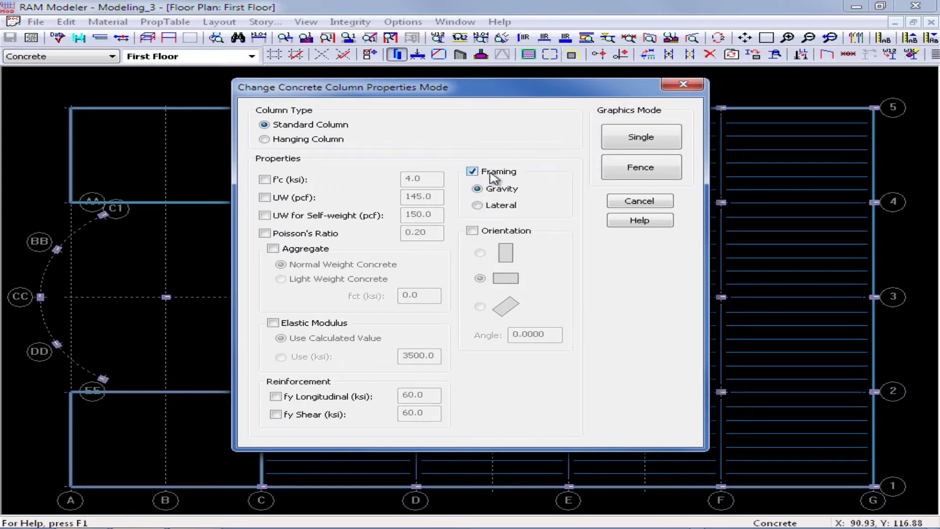
left_click(477, 206)
left_click(653, 173)
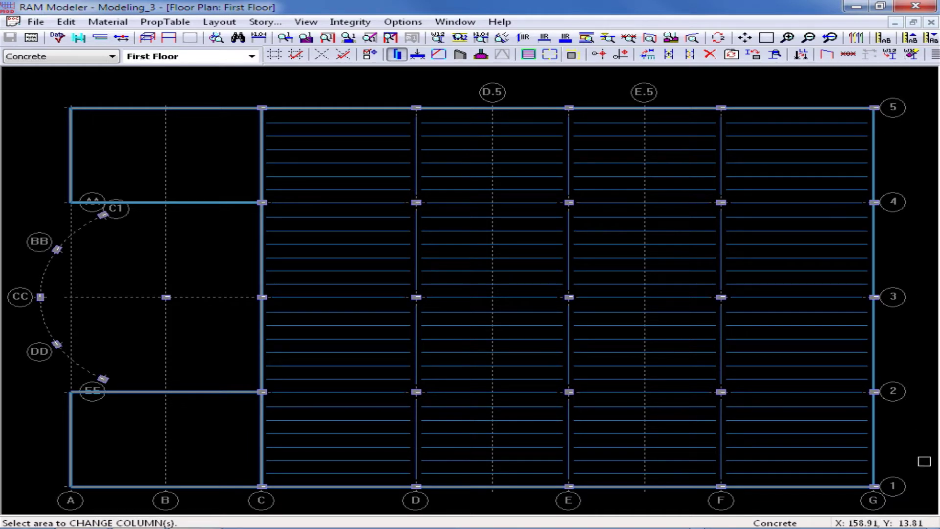
Step: Fence the First Floor columns on grids 1, 5, C and G to make them lateral
left_click_drag(912, 510, 216, 461)
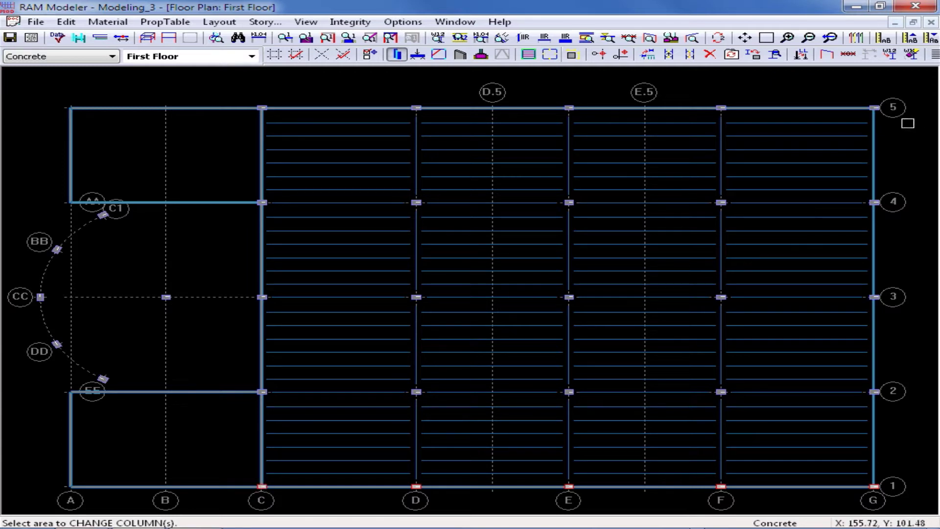
left_click_drag(908, 124, 239, 98)
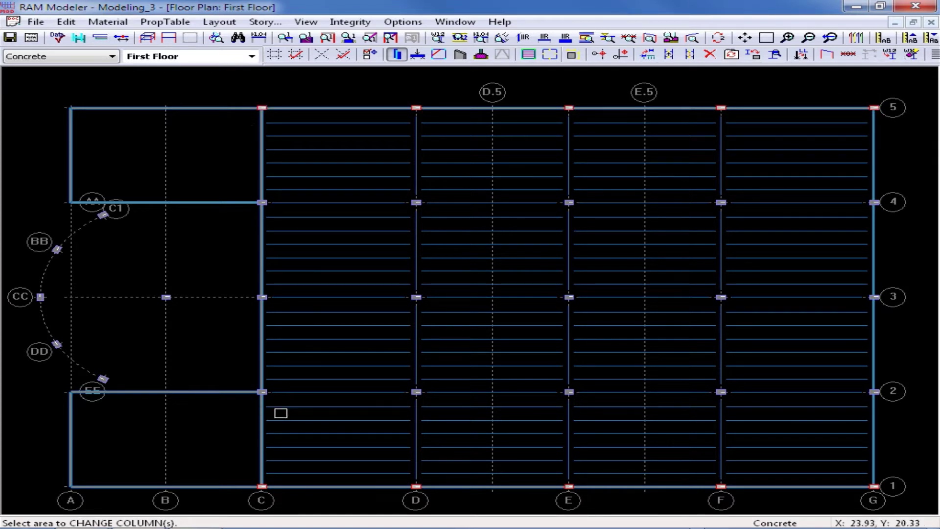
left_click_drag(283, 418, 240, 186)
left_click_drag(903, 416, 811, 185)
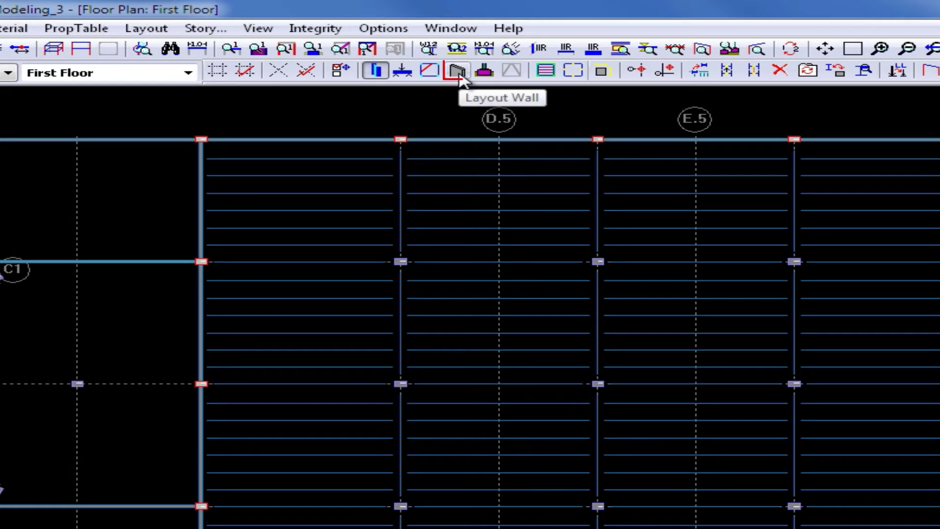
Step: Set a concrete wall property change to Framing: Lateral, applied by Fence
left_click(460, 78)
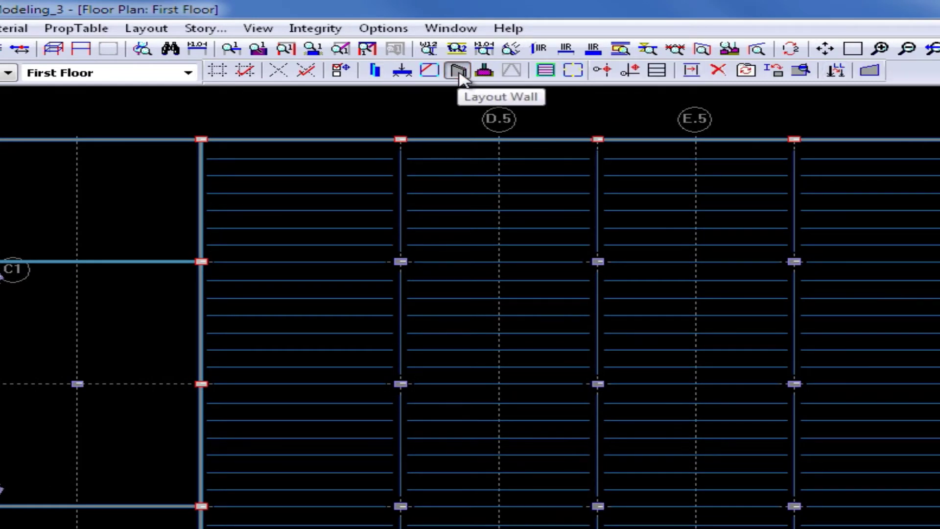
left_click(744, 74)
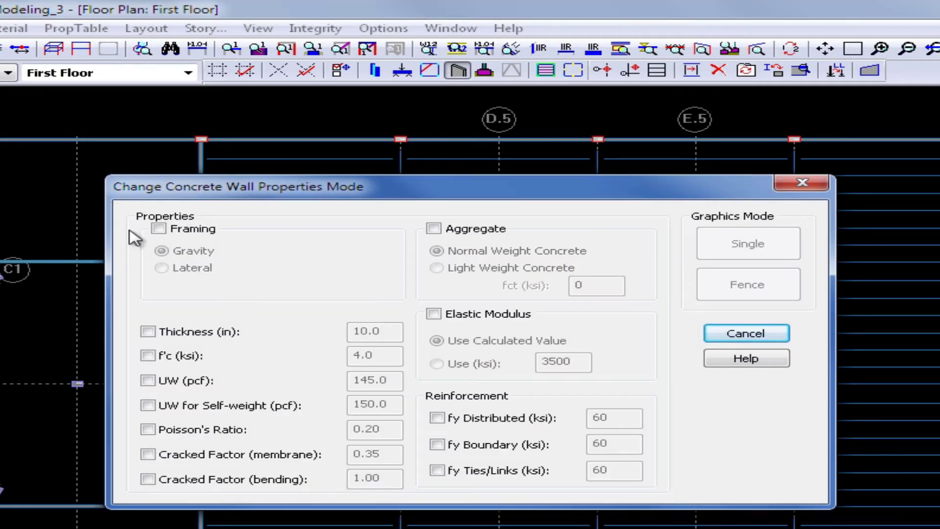
left_click(158, 229)
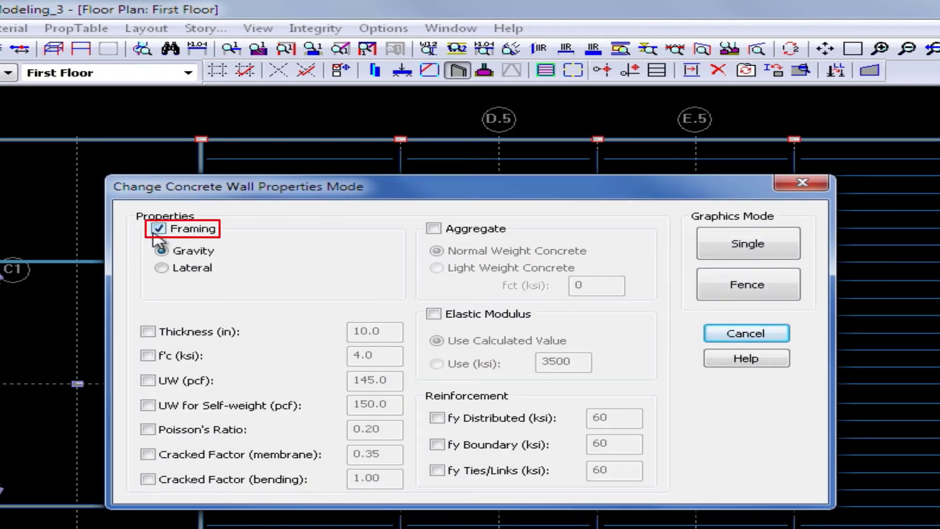
left_click(166, 270)
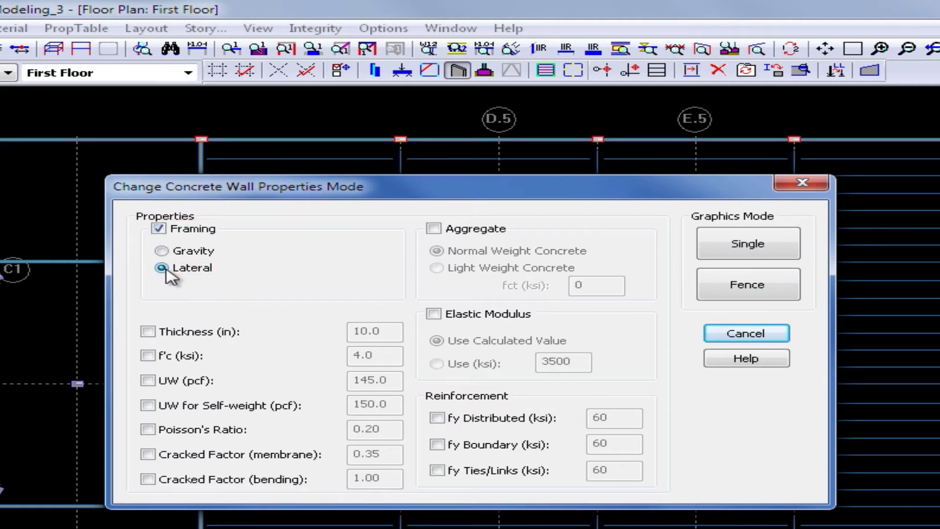
left_click(771, 291)
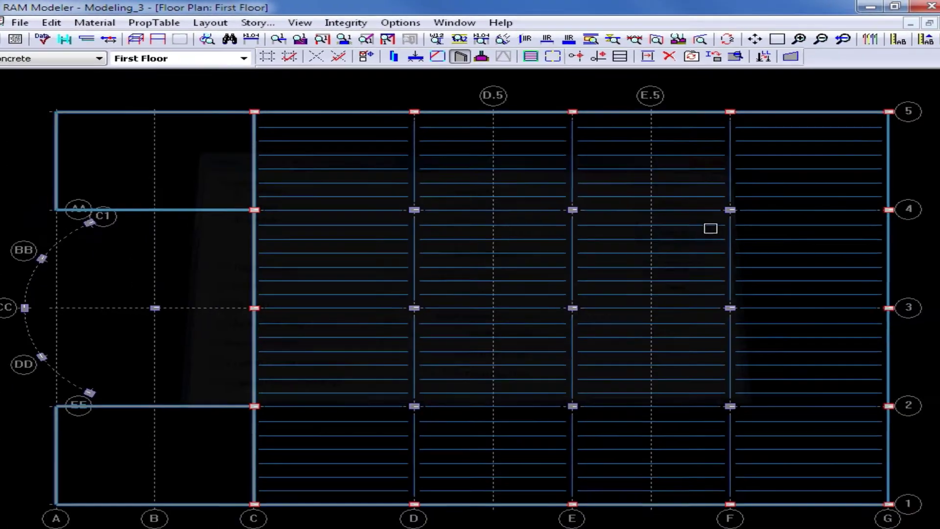
Step: Fence the First Floor walls on grids 5, 1, C and G to make them lateral
left_click_drag(939, 155, 302, 122)
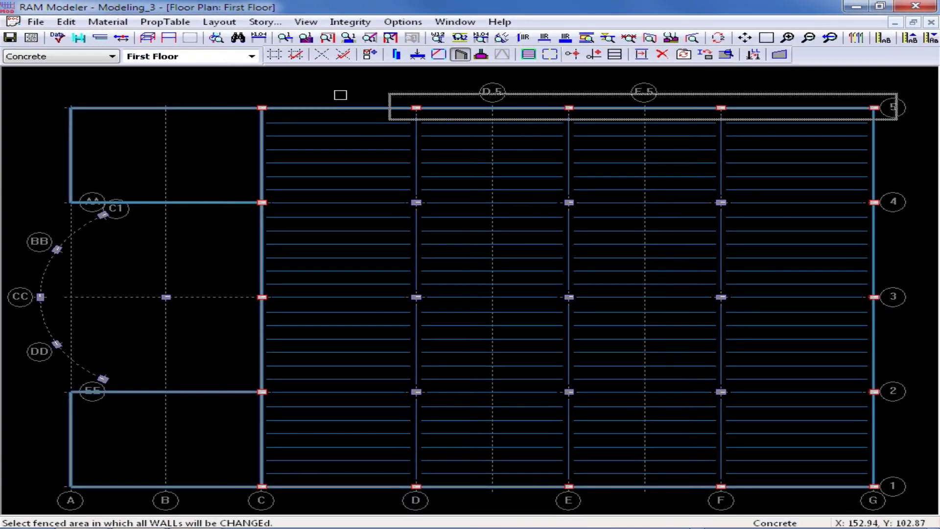
left_click_drag(340, 95, 227, 86)
left_click_drag(909, 510, 230, 456)
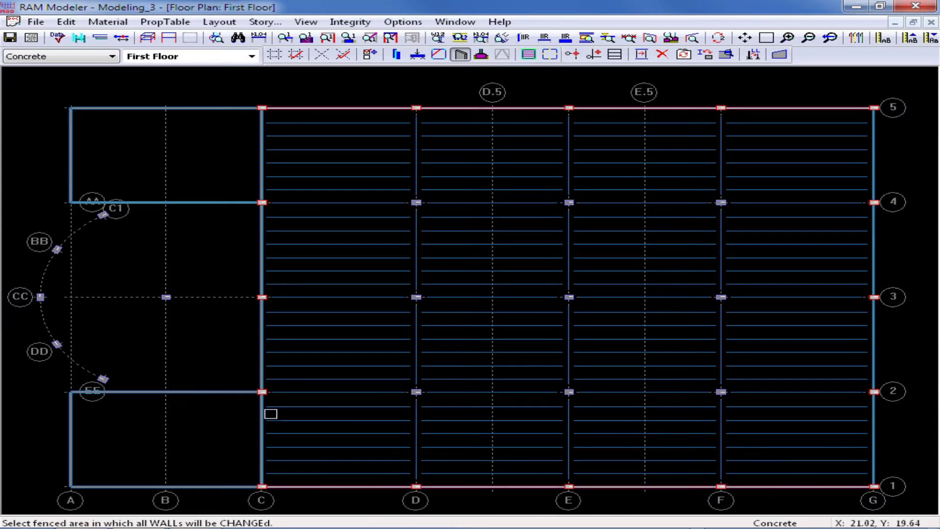
left_click_drag(287, 413, 231, 192)
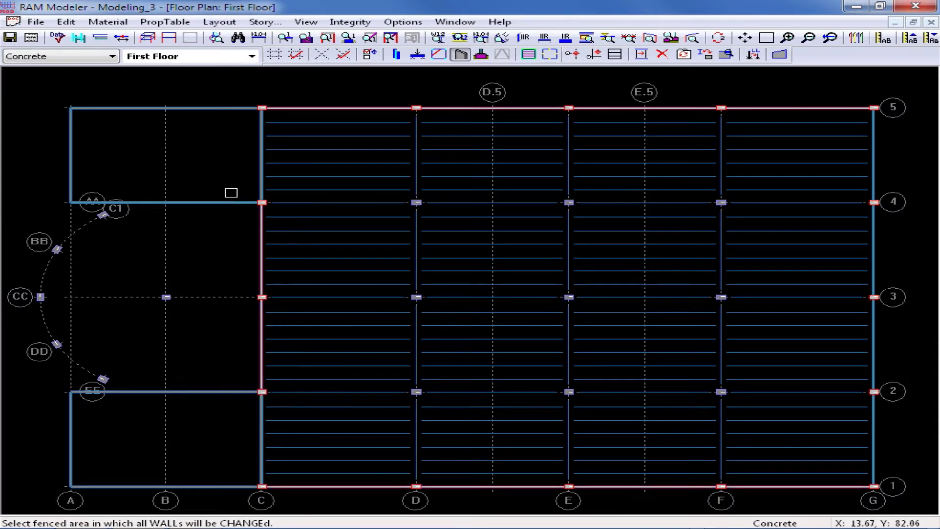
left_click_drag(906, 413, 830, 181)
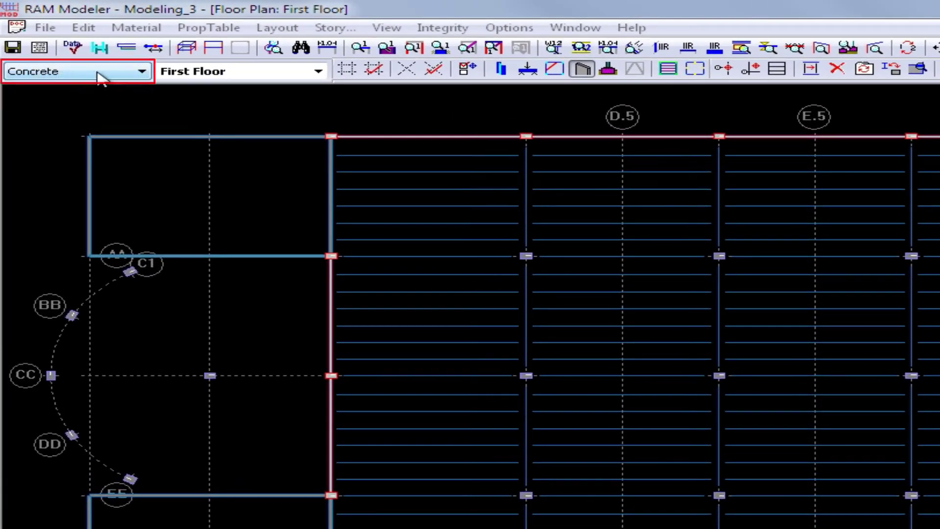
Step: Switch to the Second Floor plan and the column layout mode
left_click(199, 79)
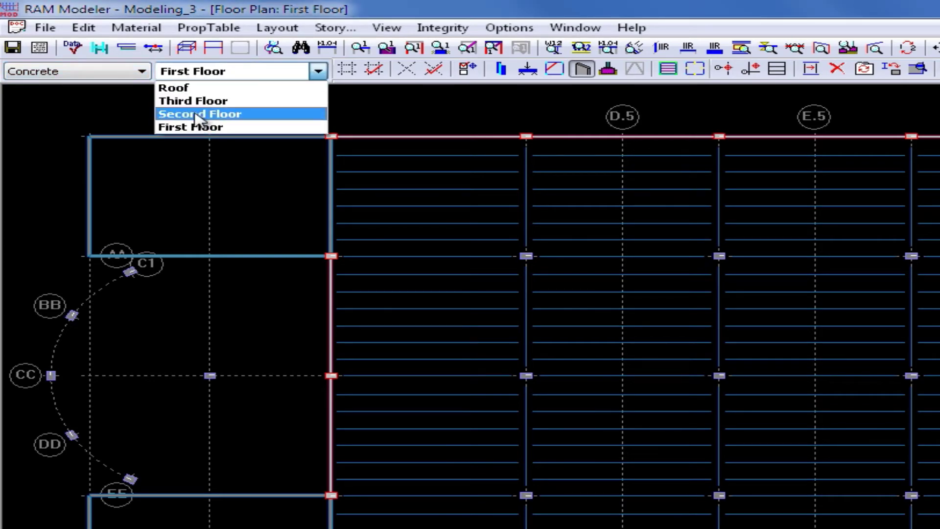
left_click(214, 116)
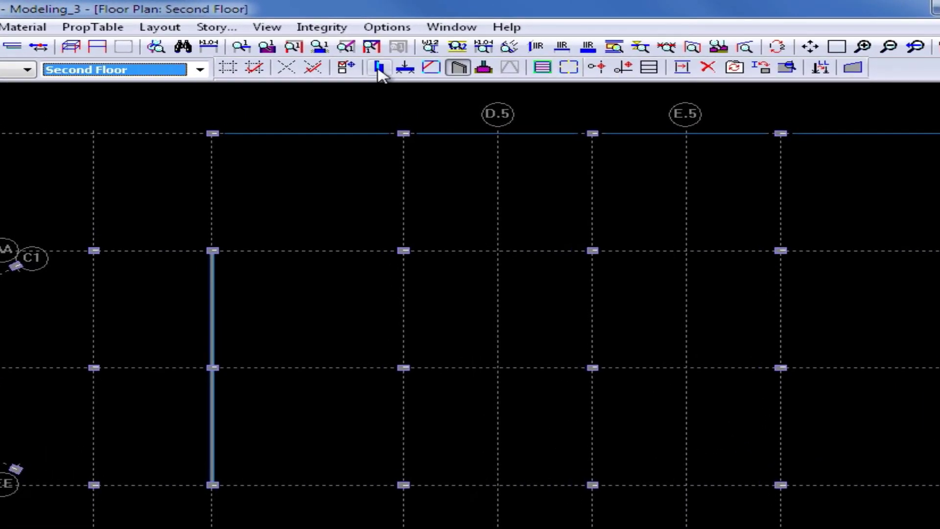
left_click(380, 68)
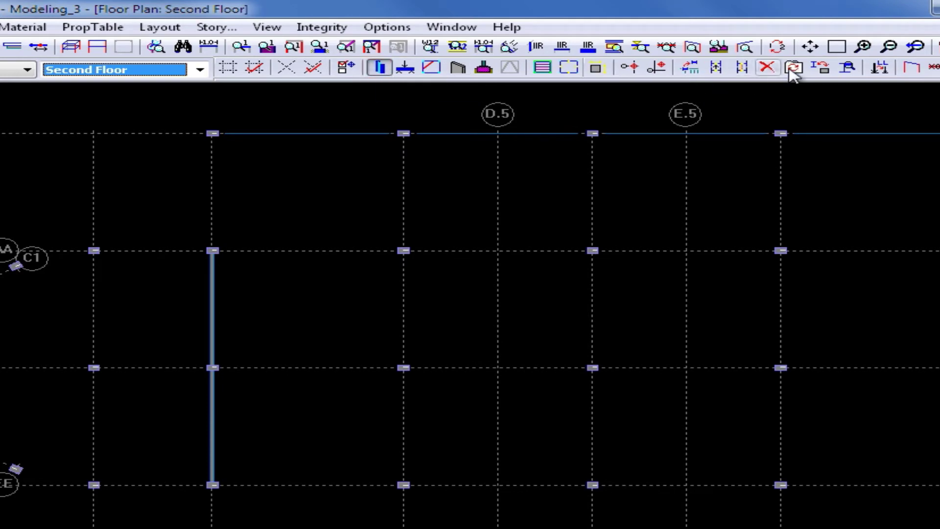
Step: Reuse the Lateral column change and fence the Second Floor columns on grids 5, 1, C and G
left_click(792, 68)
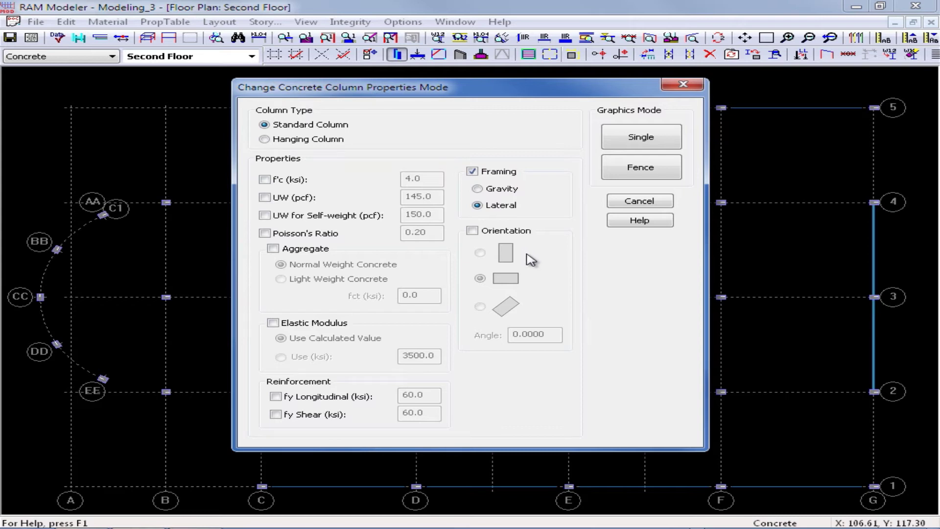
left_click(639, 169)
left_click_drag(913, 130, 213, 81)
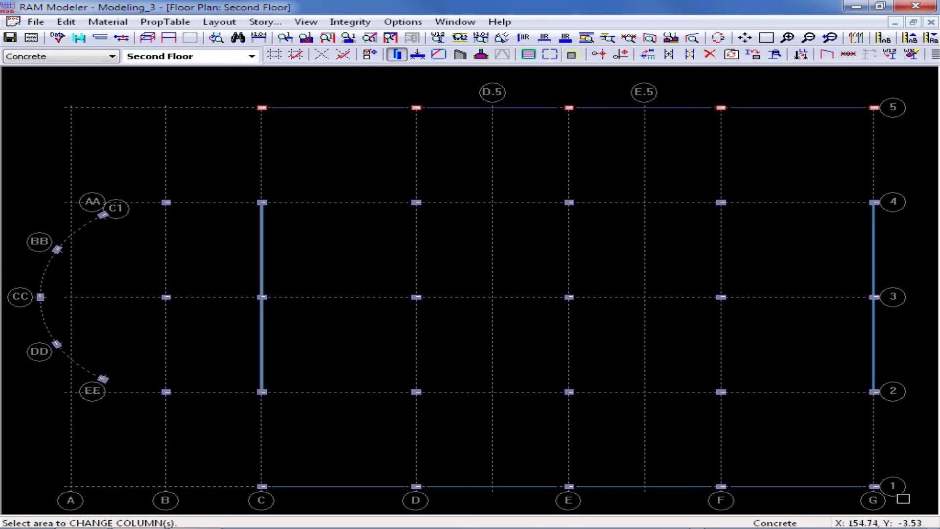
left_click_drag(903, 498, 218, 451)
left_click_drag(310, 435, 222, 176)
left_click_drag(910, 430, 814, 179)
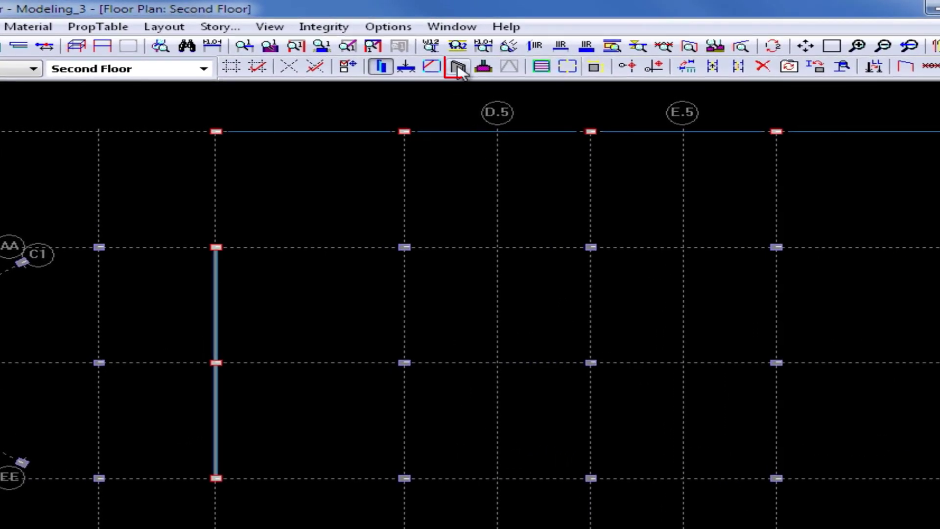
Step: Apply the Lateral wall change by fencing the Second Floor walls on grids G and C
left_click(459, 69)
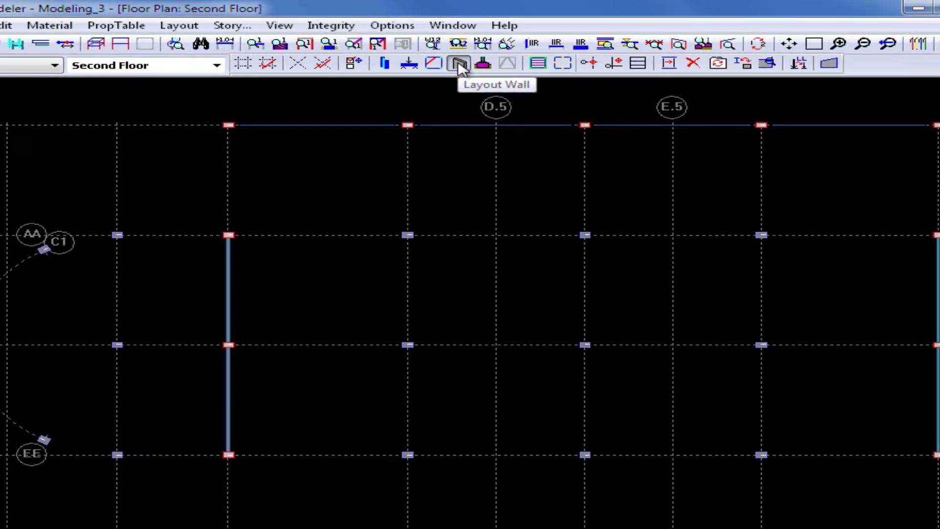
left_click(732, 67)
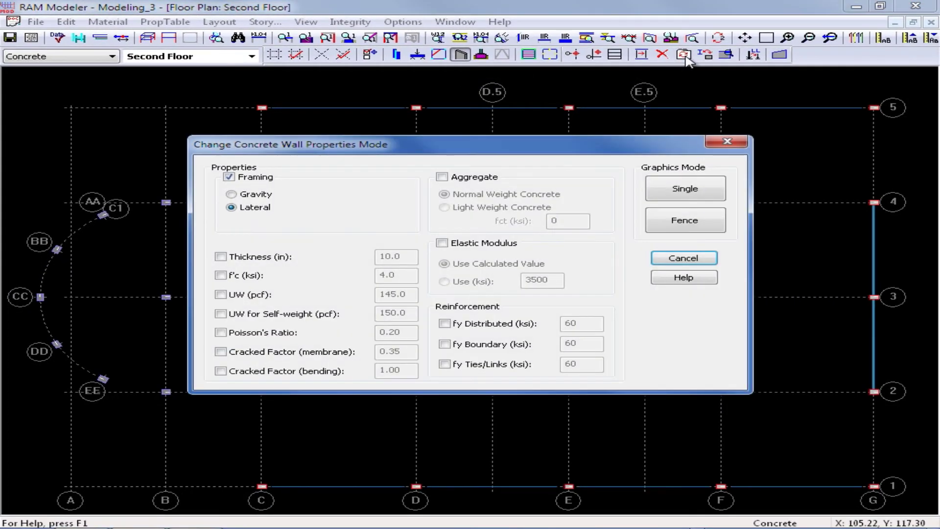
left_click(686, 220)
left_click_drag(910, 439, 819, 183)
left_click_drag(307, 430, 226, 191)
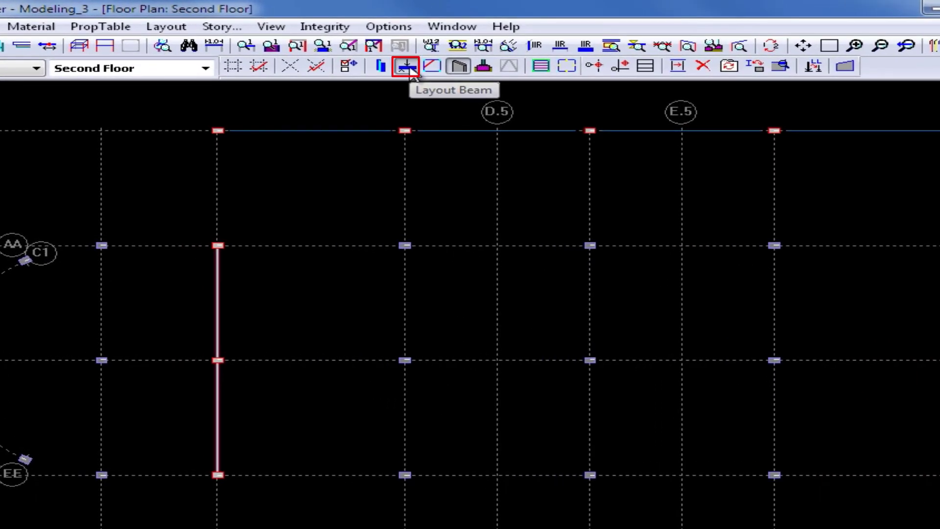
Step: Set beam Framing to Lateral and fence the Second Floor beams on grids 5 and 1
left_click(407, 67)
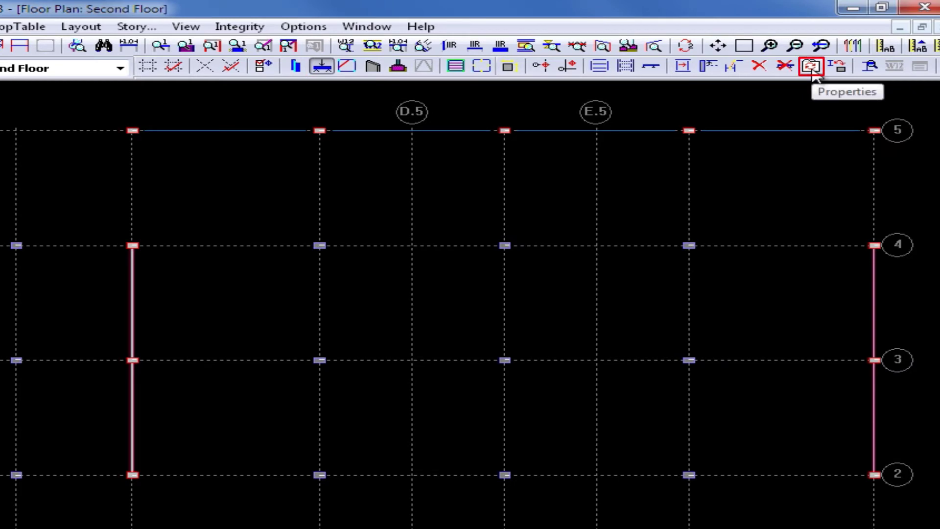
left_click(811, 66)
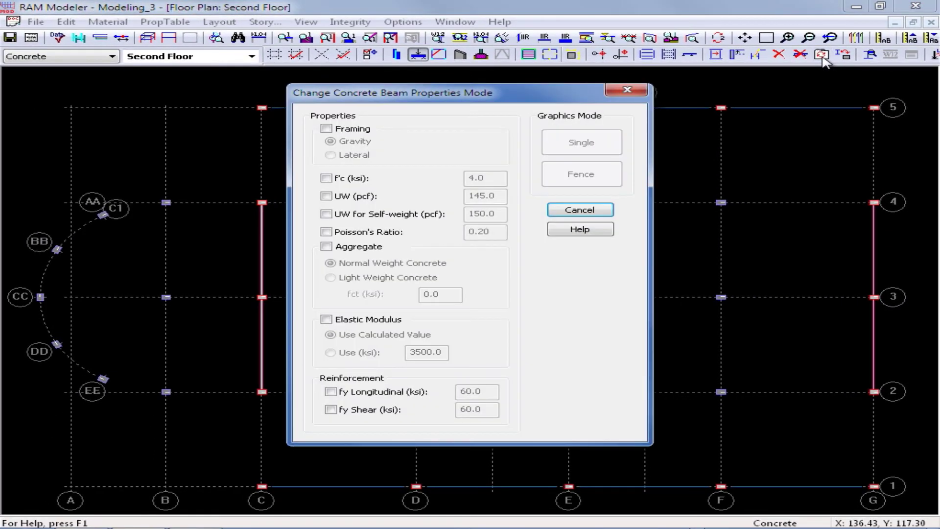
left_click(326, 128)
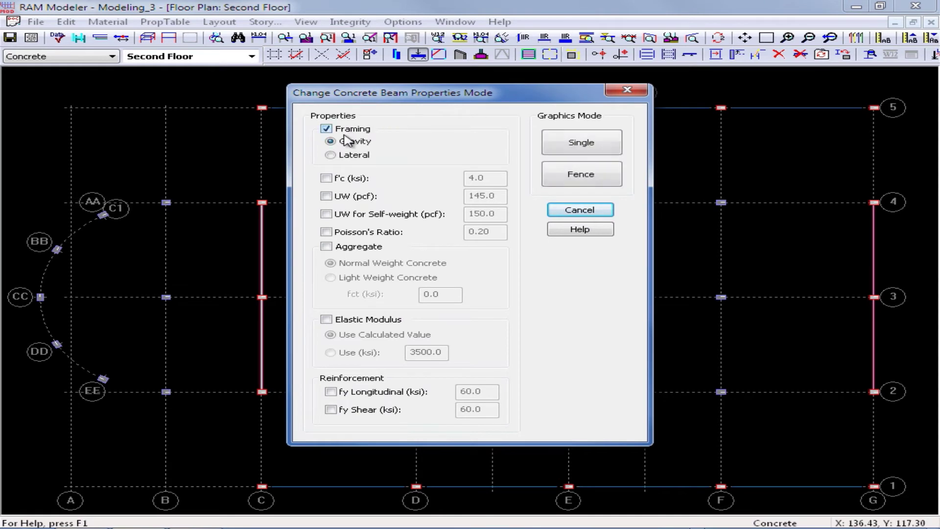
left_click(570, 175)
left_click_drag(898, 131, 219, 93)
left_click_drag(911, 503, 220, 453)
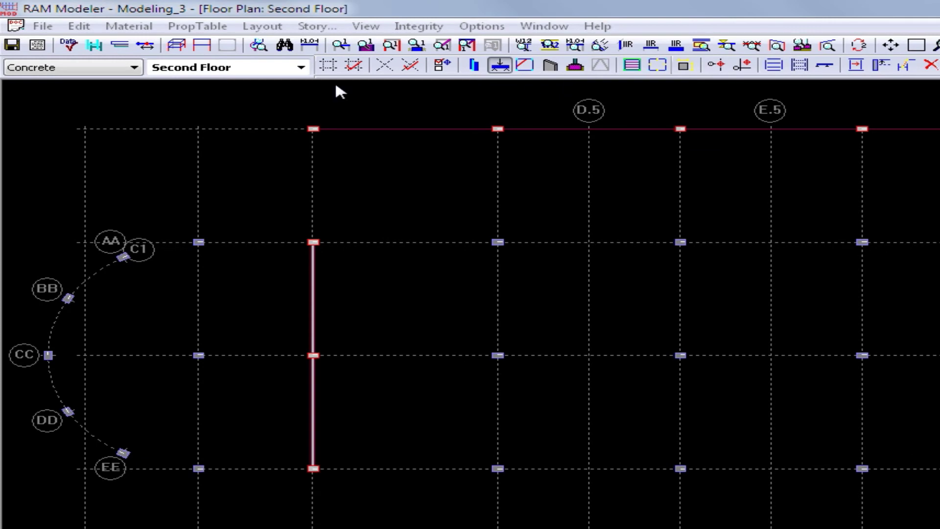
Step: Switch to the Third Floor plan with Steel as the material and column layout
left_click(301, 68)
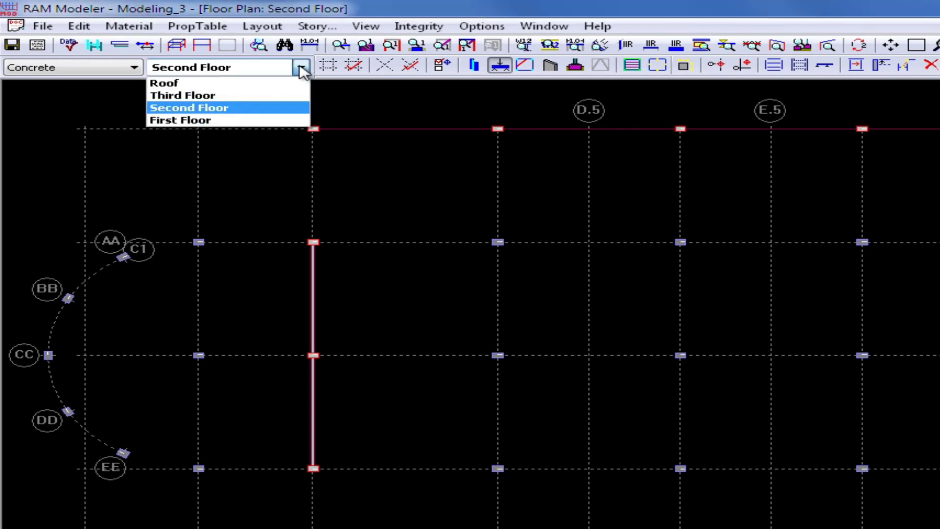
left_click(224, 95)
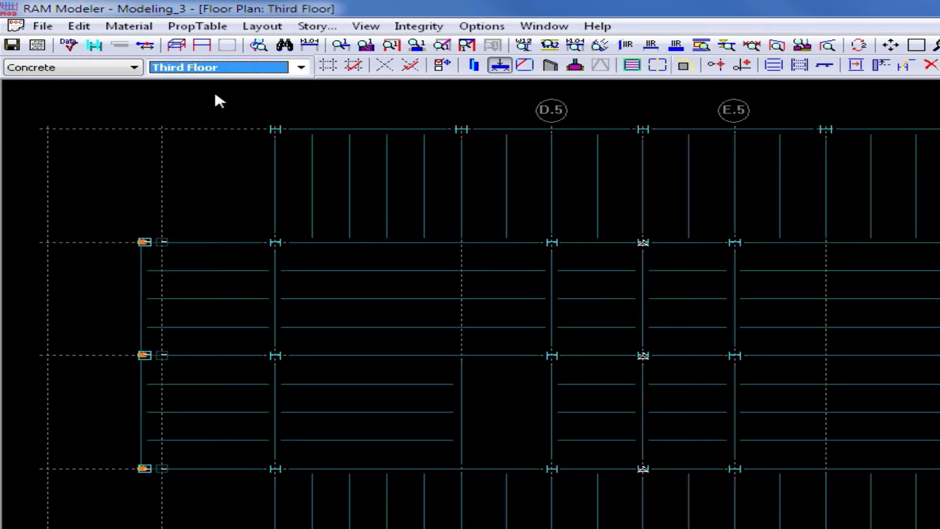
left_click(51, 71)
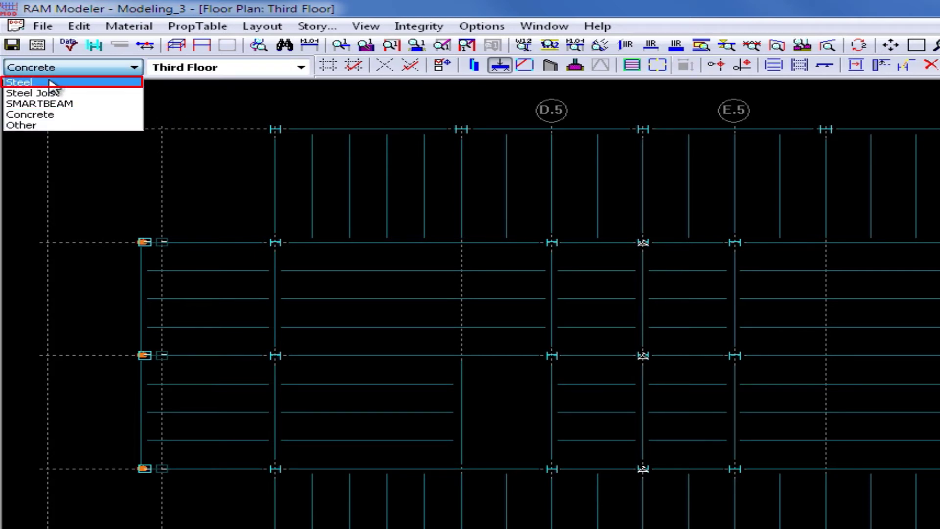
left_click(51, 82)
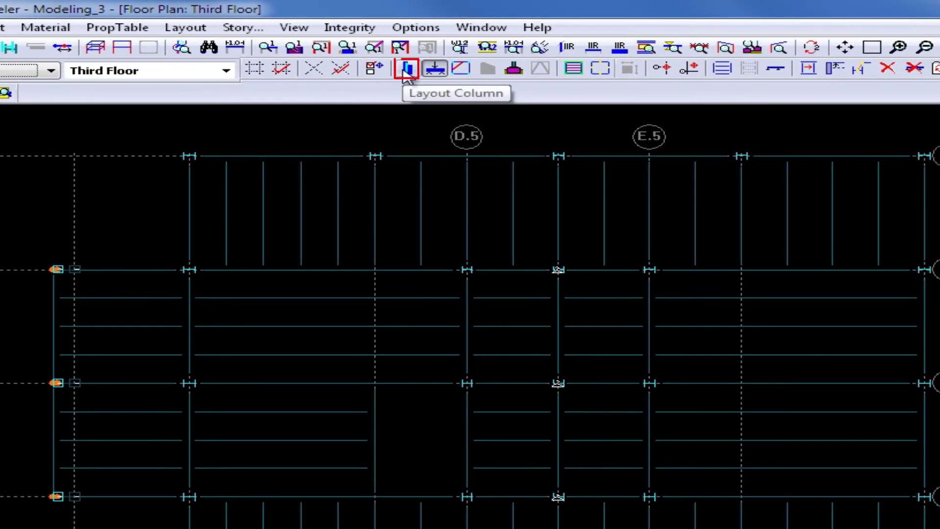
left_click(408, 70)
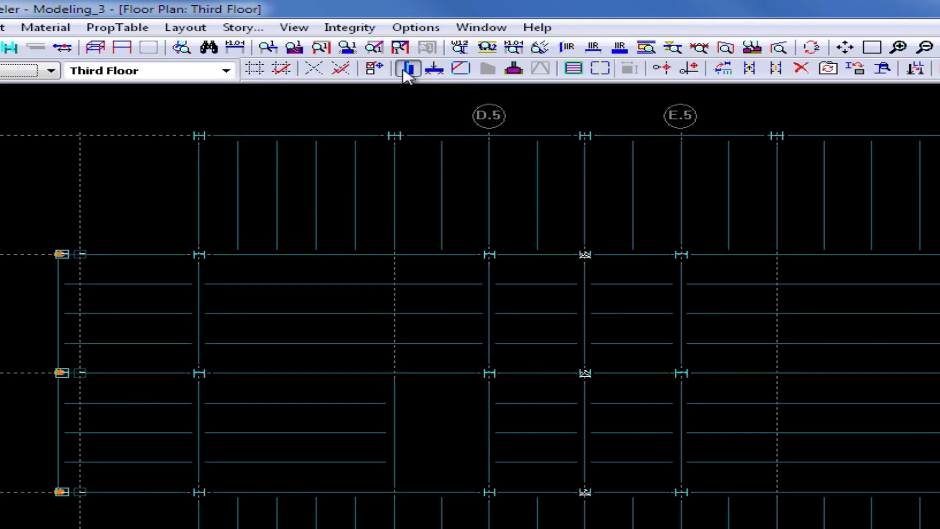
Step: Apply the Lateral column change by fencing the steel columns on grids 5, G, 1 and C
left_click(822, 71)
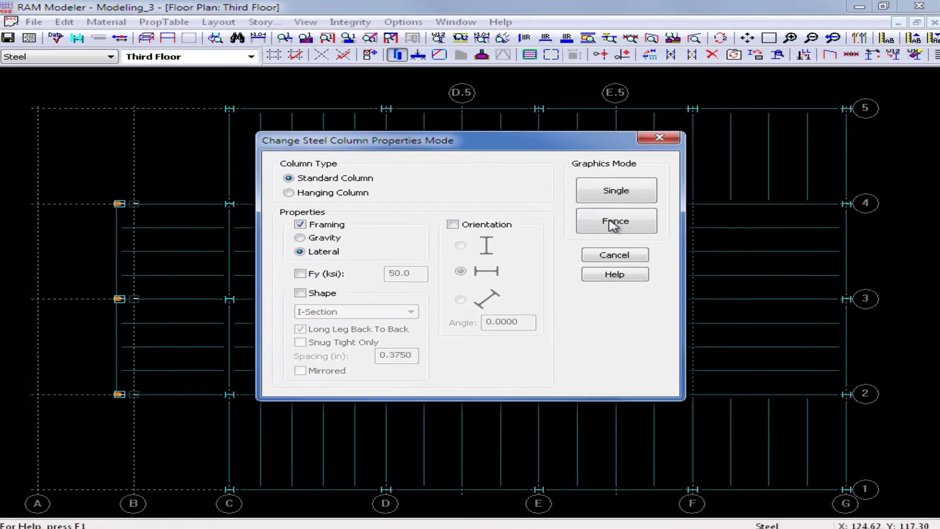
left_click(614, 221)
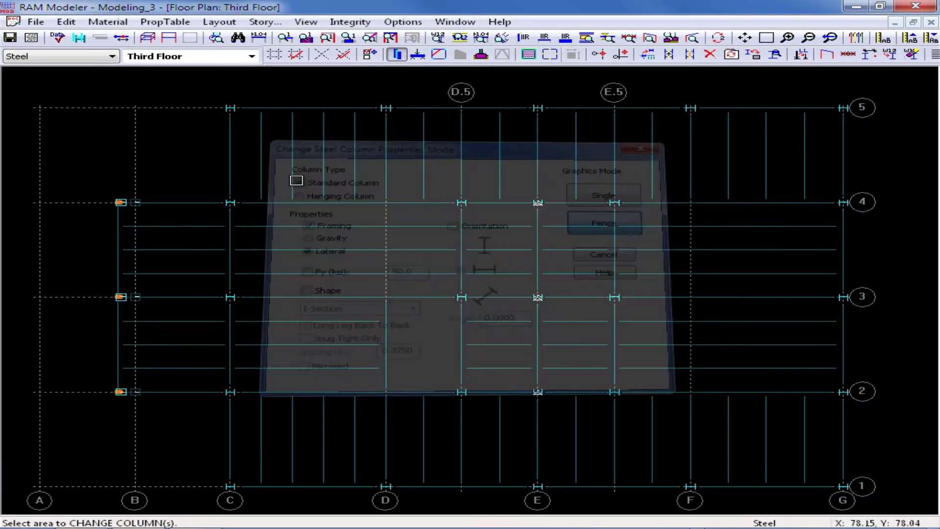
left_click_drag(187, 92, 885, 127)
left_click_drag(865, 404, 831, 168)
left_click_drag(868, 503, 188, 463)
left_click_drag(250, 412, 196, 190)
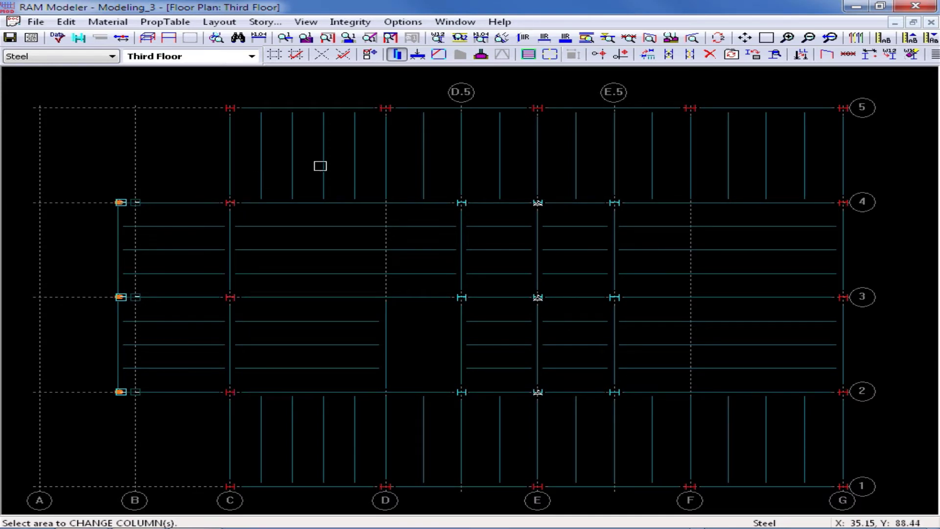
Step: Set the Third Floor beams along grids 5, 1, C and G to Lateral by fencing each line
left_click(417, 54)
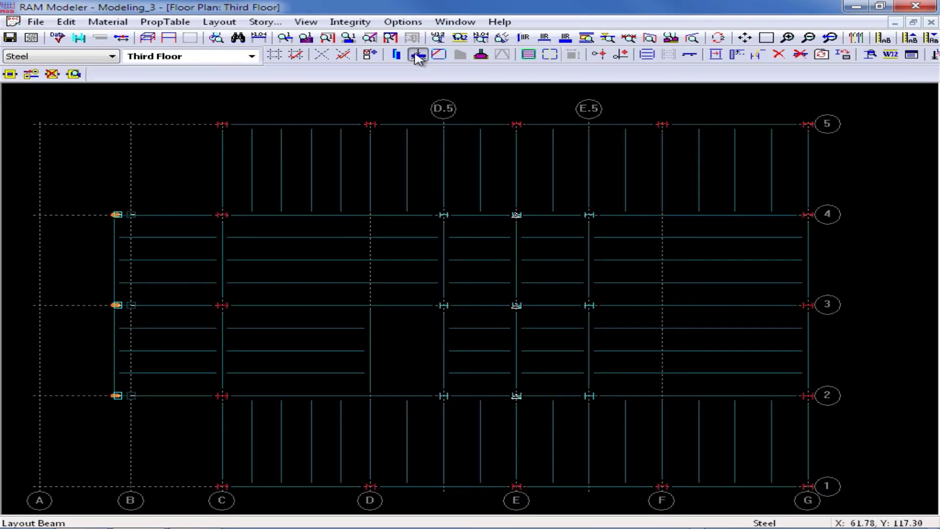
left_click(802, 55)
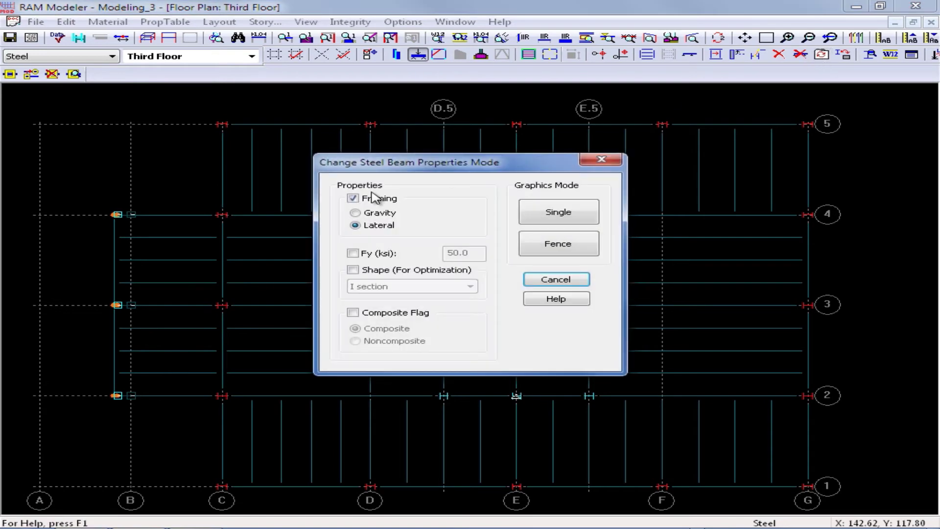
left_click(586, 245)
left_click_drag(843, 140, 192, 110)
left_click_drag(853, 503, 170, 477)
left_click_drag(247, 426, 187, 196)
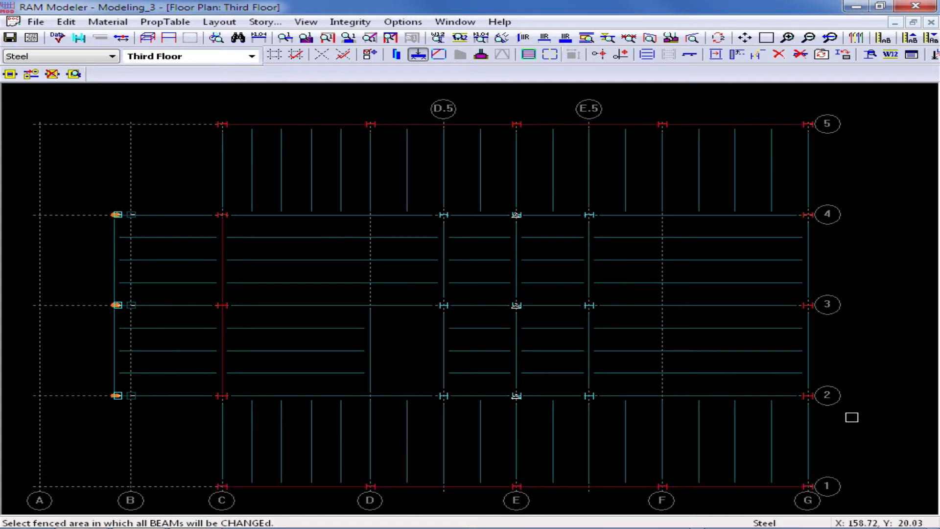
left_click_drag(856, 419, 784, 194)
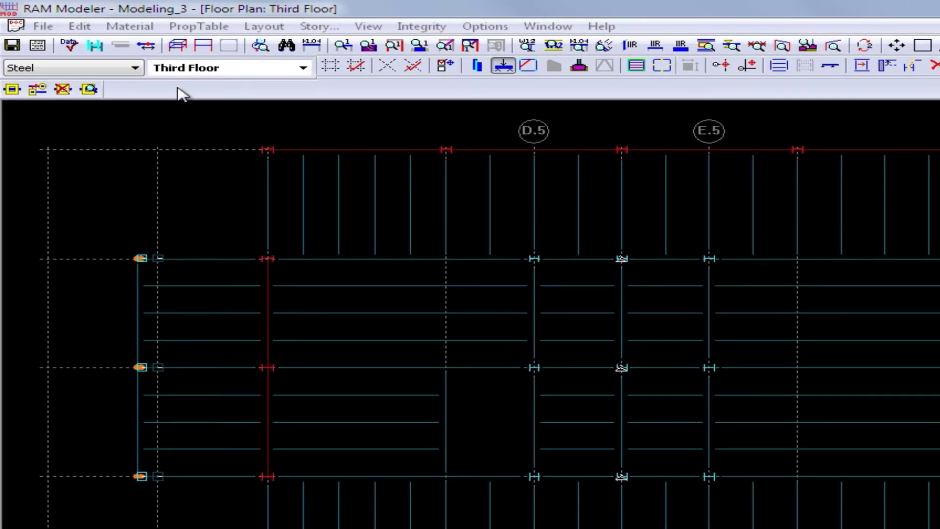
Step: On the Roof, make the perimeter columns along grids 5, 1, C and G Lateral
left_click(179, 71)
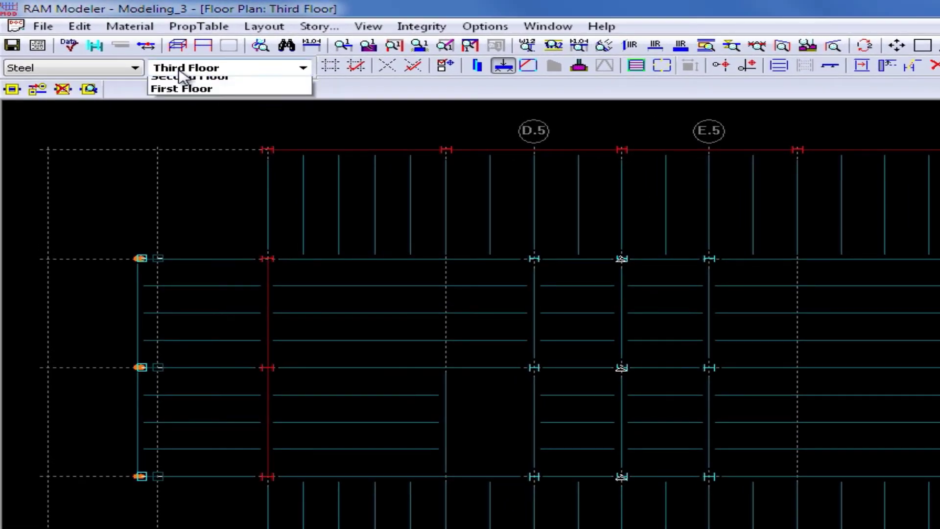
left_click(171, 84)
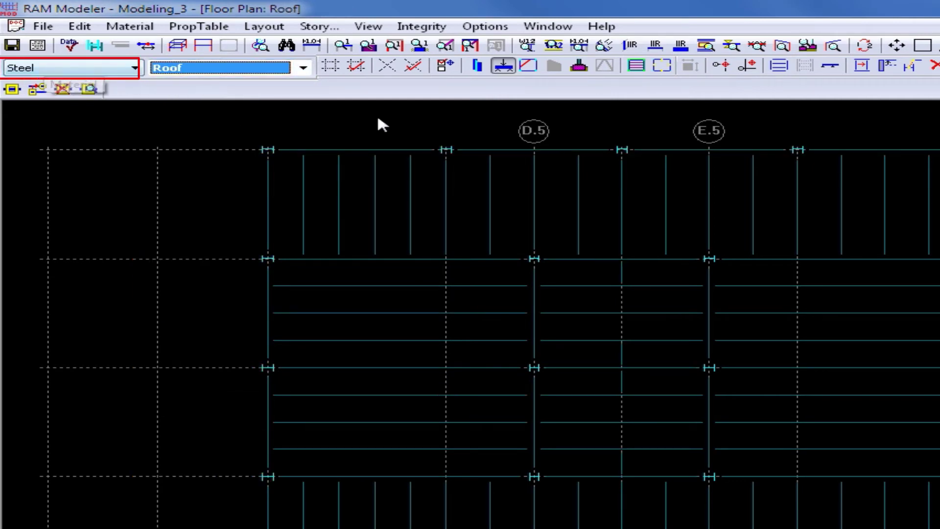
left_click(477, 68)
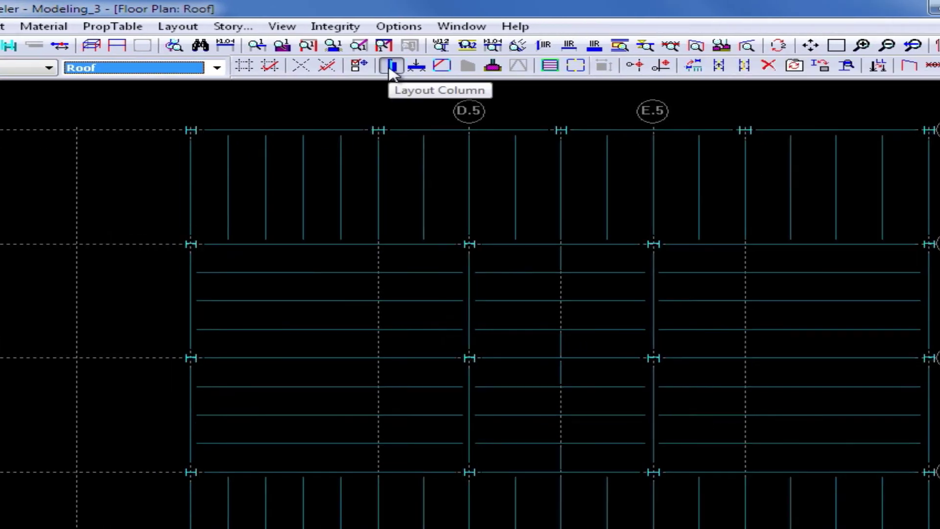
left_click(795, 65)
left_click(674, 267)
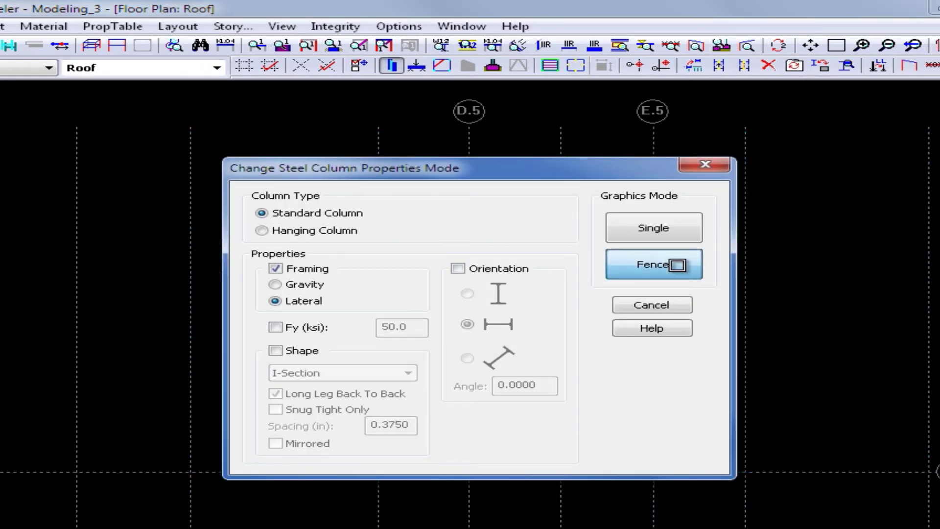
left_click_drag(895, 135, 185, 84)
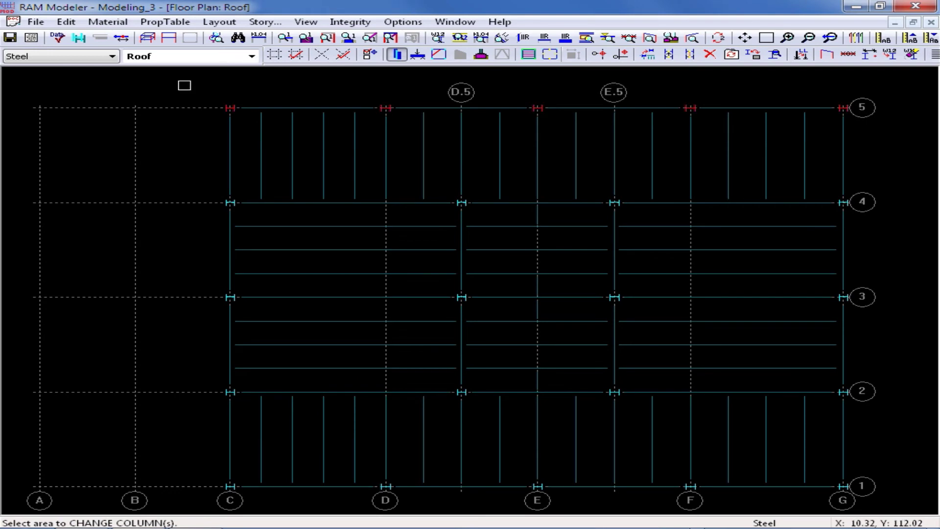
left_click_drag(874, 502, 200, 463)
left_click_drag(252, 426, 193, 190)
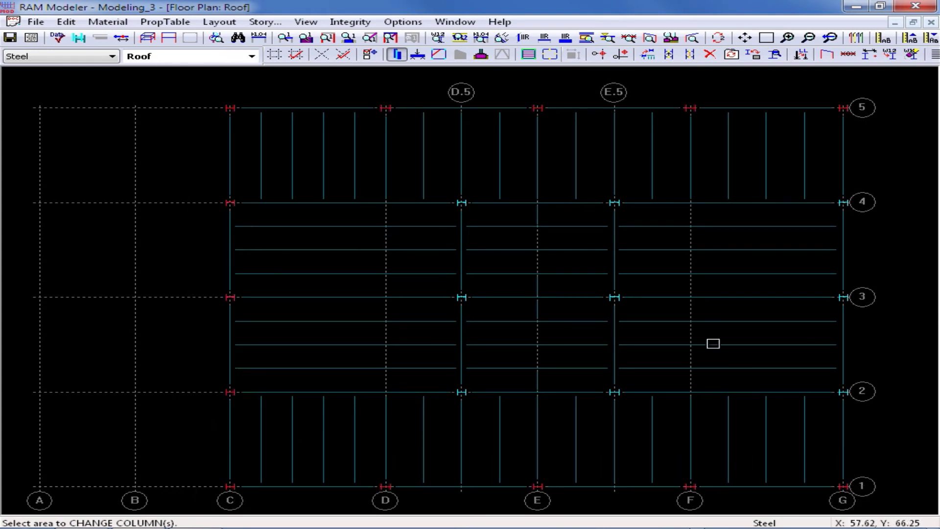
left_click_drag(872, 425, 822, 178)
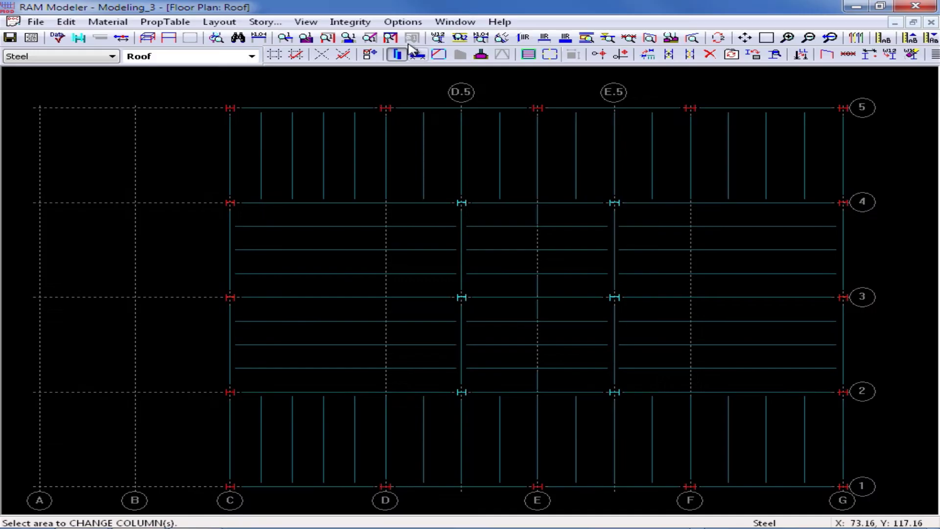
left_click(416, 55)
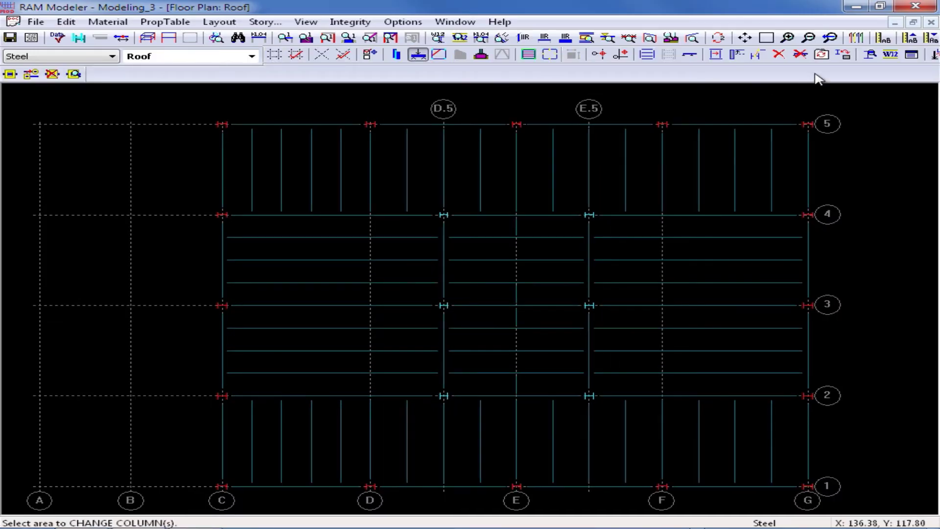
Step: Fence the Roof beams along grids 5, 1, C and G to change them to Lateral
left_click(822, 54)
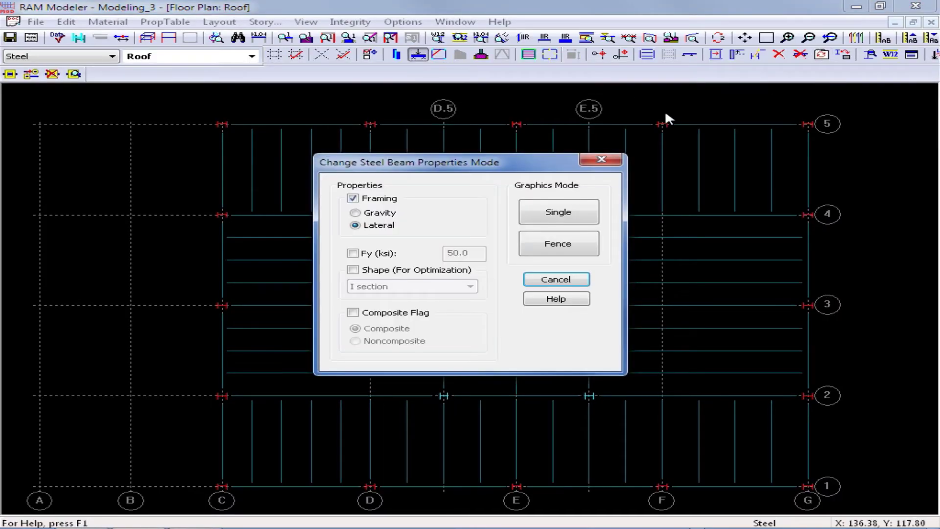
left_click(549, 253)
left_click_drag(861, 149, 179, 100)
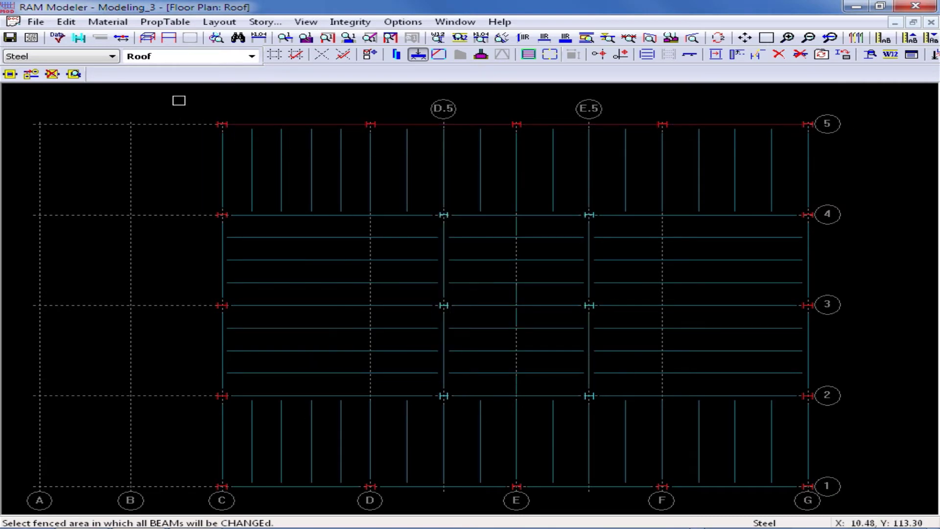
left_click_drag(881, 500, 179, 469)
left_click_drag(242, 427, 191, 212)
left_click_drag(851, 429, 784, 184)
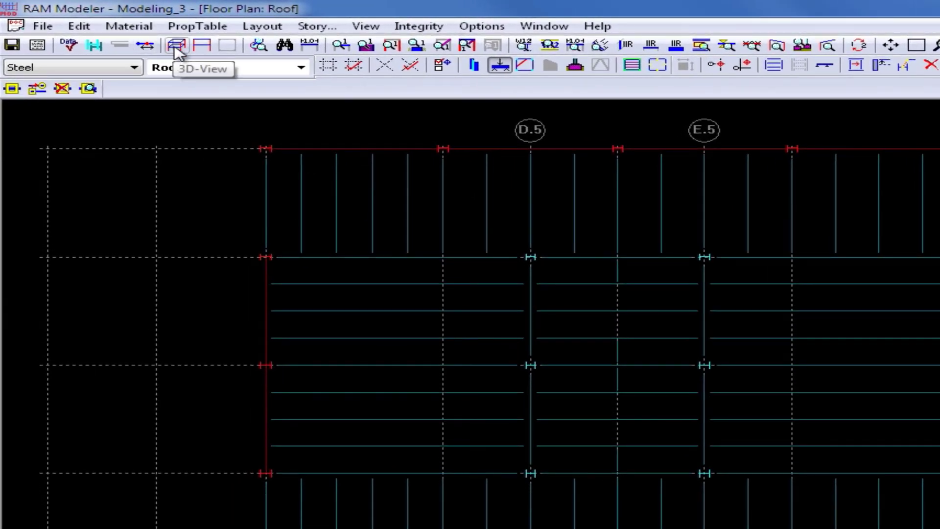
Step: Launch RAM 3D Viewer to see the whole building with lateral frames in red
left_click(176, 46)
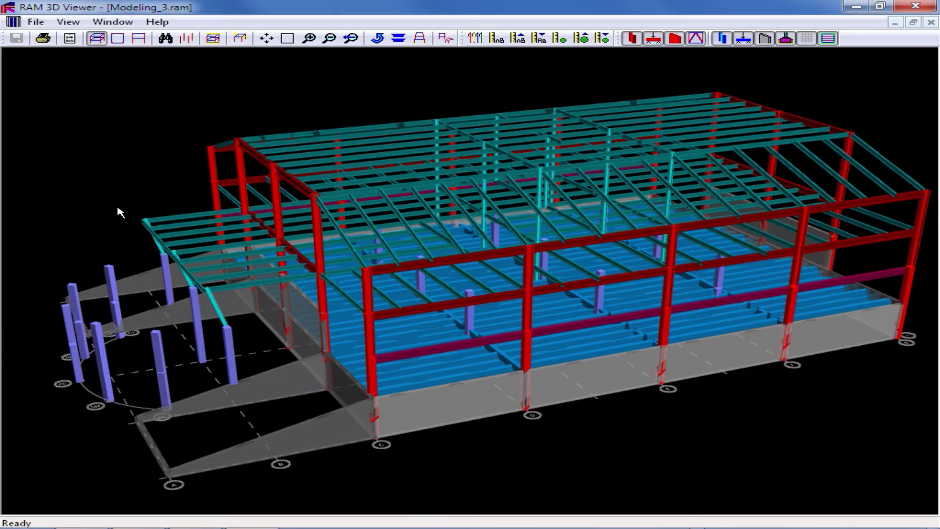
Step: Hide gravity columns, beams and walls so only lateral frames show, then exit the viewer
left_click(721, 40)
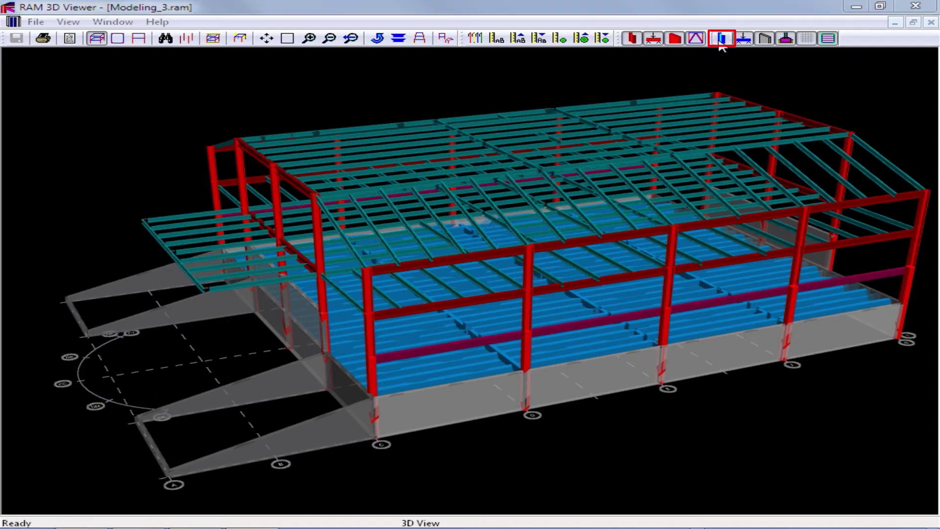
left_click(744, 40)
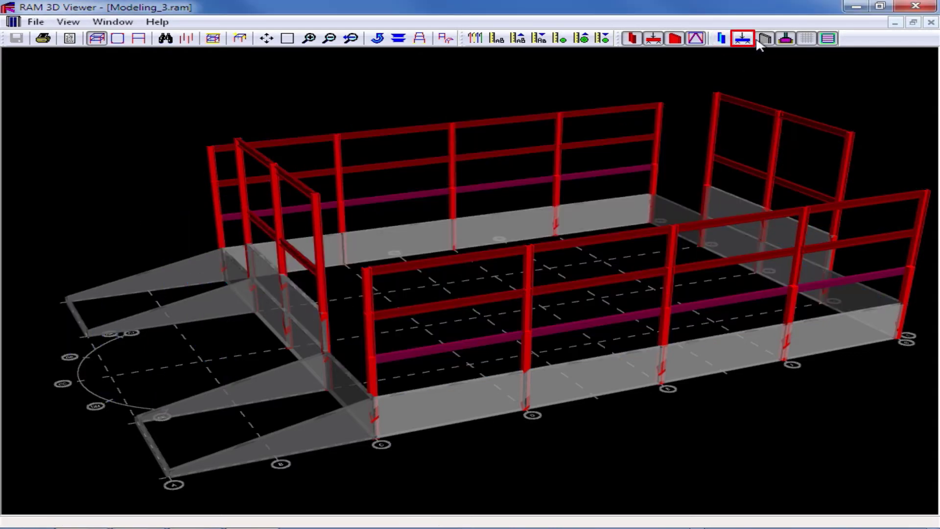
left_click(765, 40)
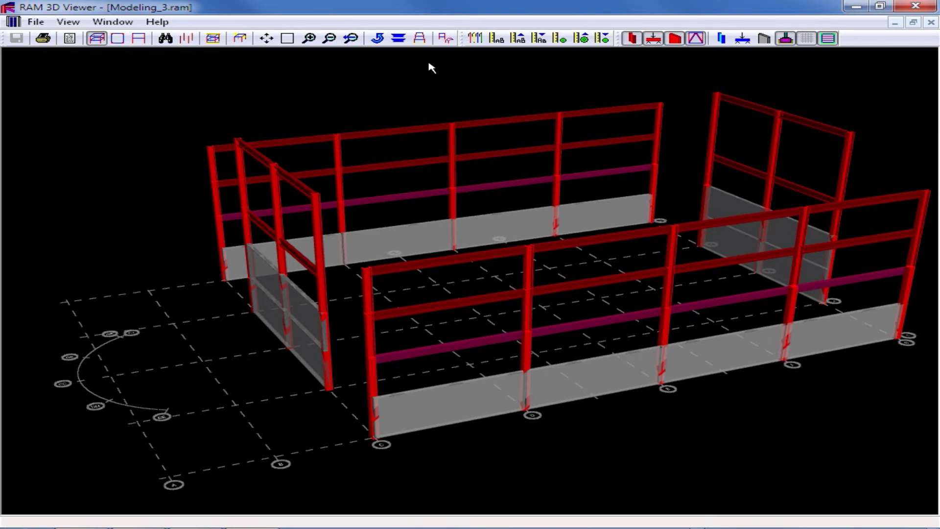
left_click(36, 21)
left_click(64, 145)
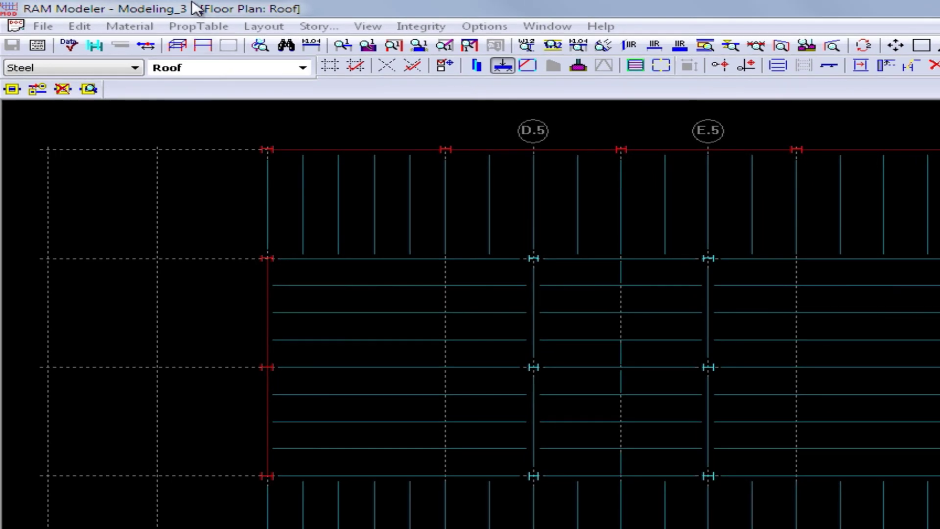
Step: Open Elevation Mode on the frame beam along grid C
left_click(202, 46)
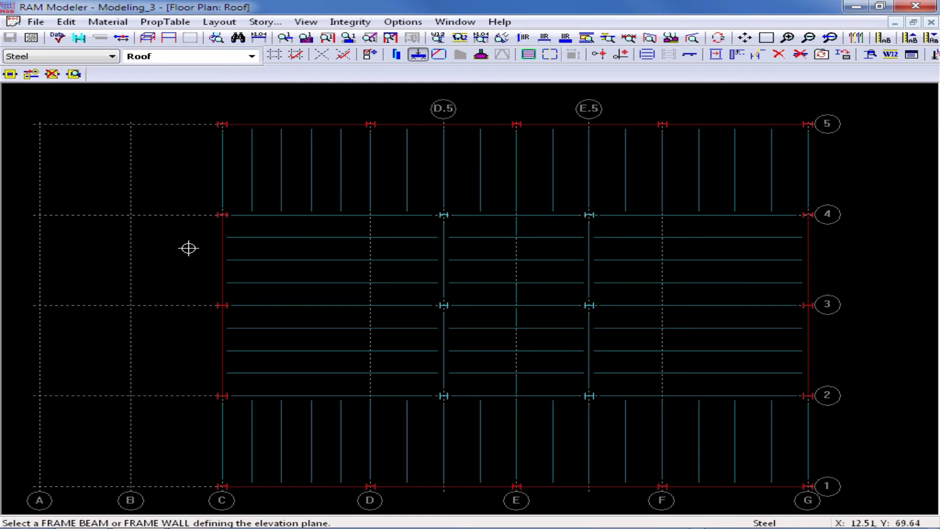
left_click(223, 243)
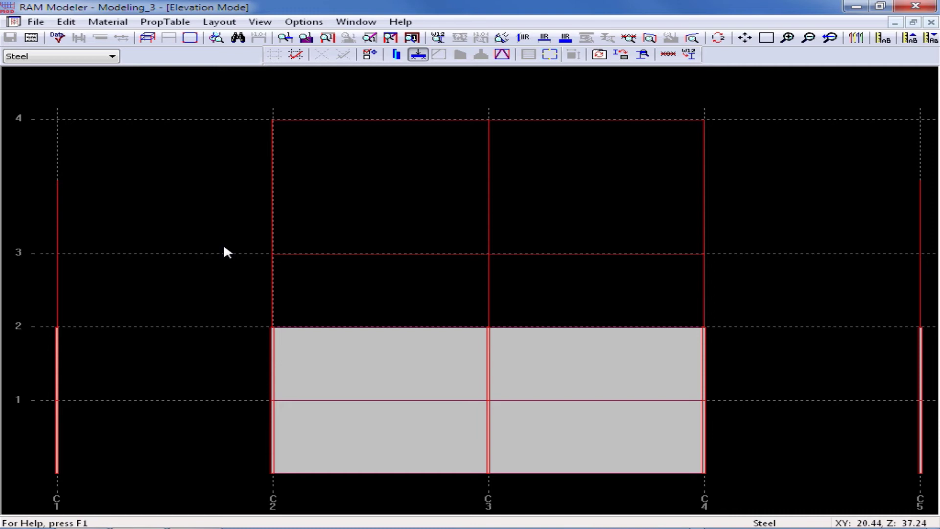
Step: Keep Steel as the material and start brace layout, reviewing the Standard and Special brace options
left_click(46, 61)
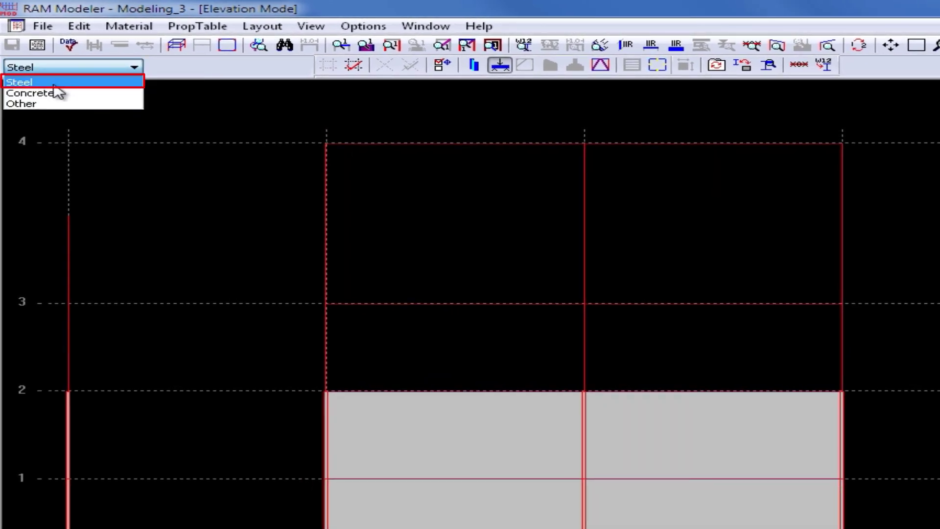
left_click(53, 84)
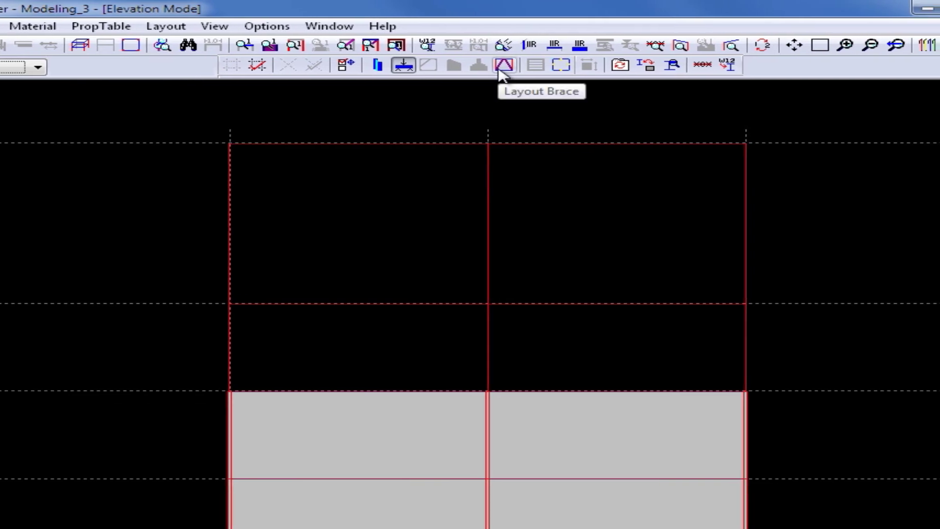
left_click(500, 70)
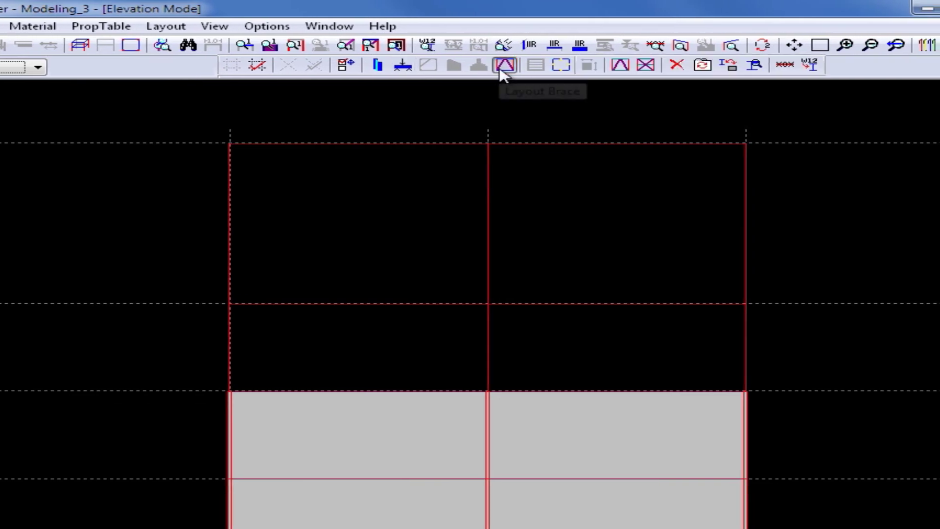
left_click(621, 72)
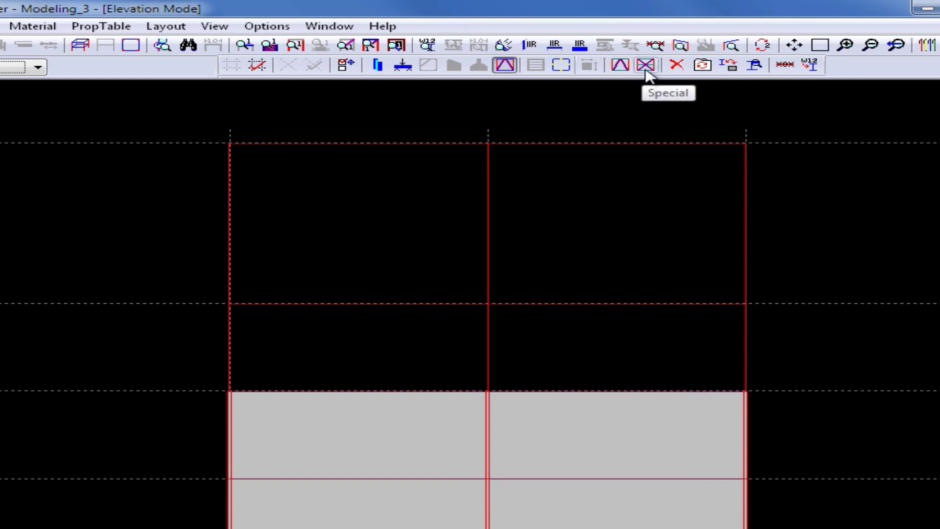
left_click(647, 71)
Step: Fence the upper bays between C2 and C4 with inverted-V chevron braces at Fy 46 ksi
left_click(621, 66)
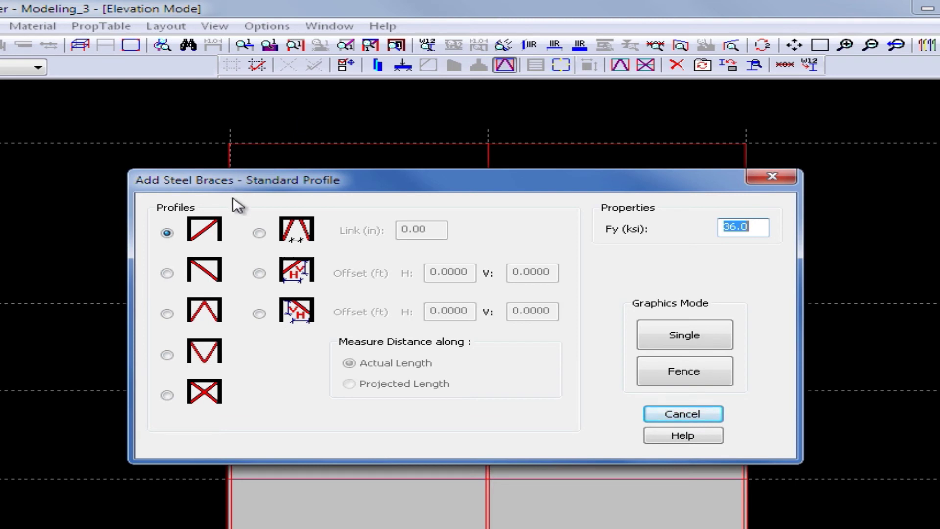
left_click(167, 314)
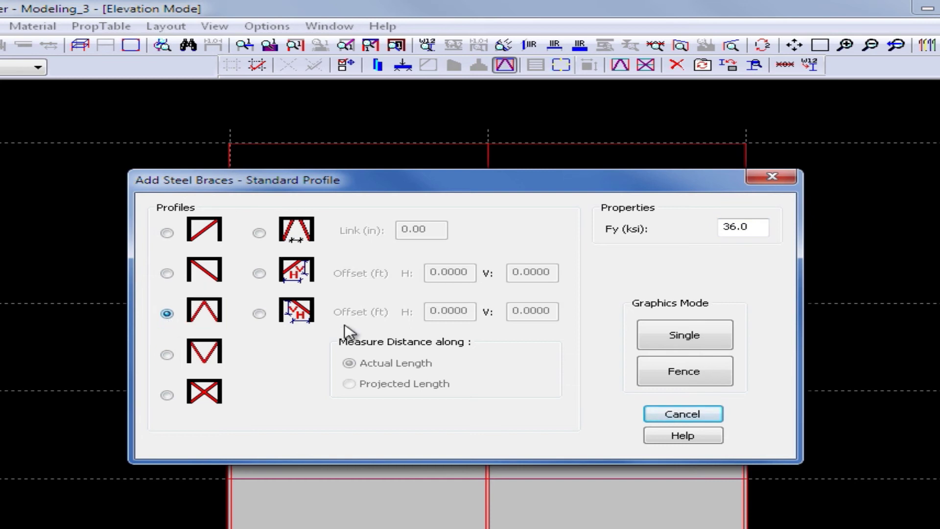
double_click(759, 224)
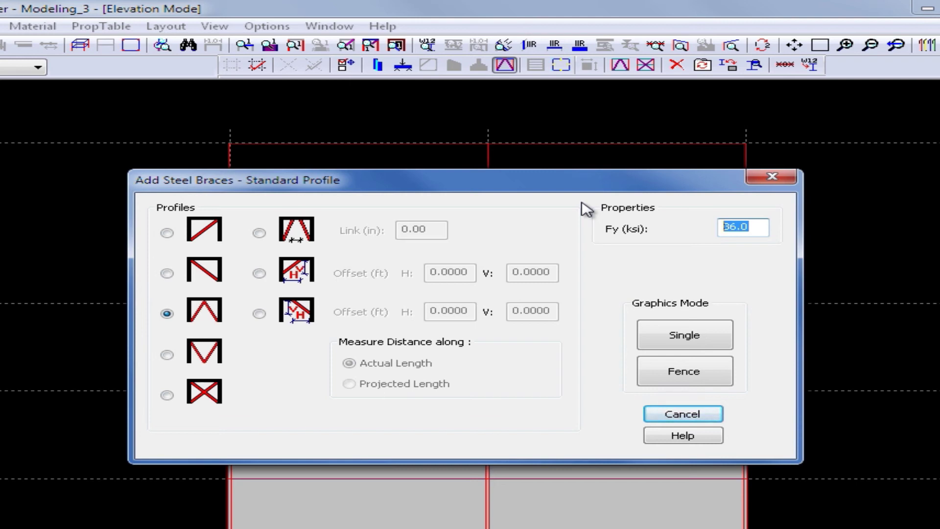
type("46")
left_click(661, 369)
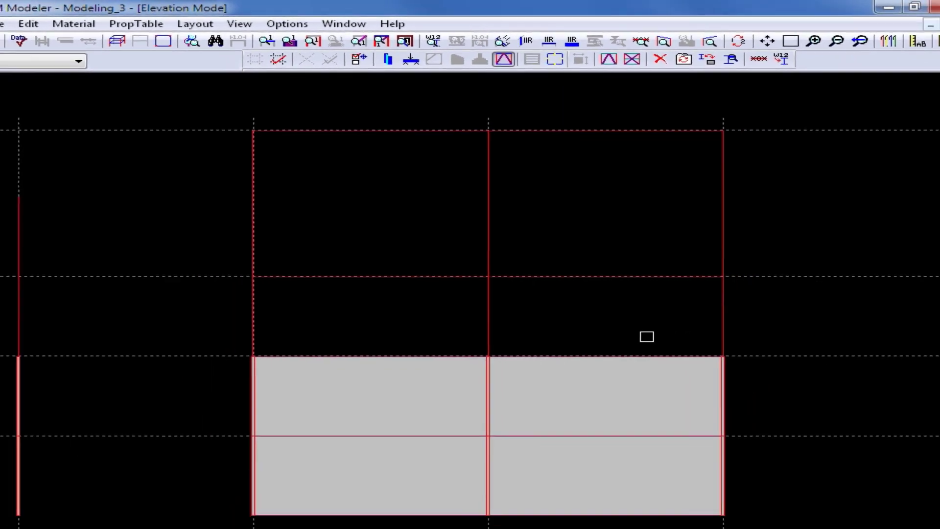
left_click_drag(807, 424, 439, 308)
left_click_drag(449, 259, 194, 95)
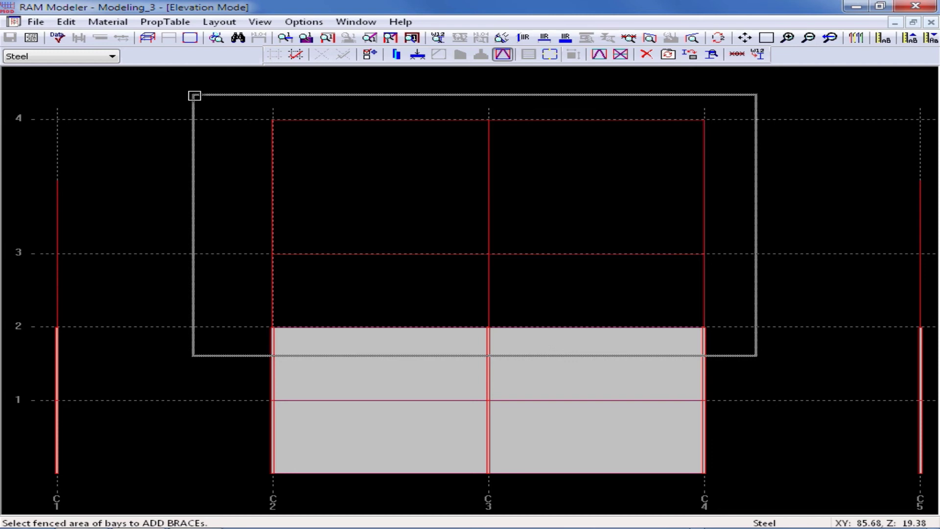
left_click_drag(194, 96, 195, 95)
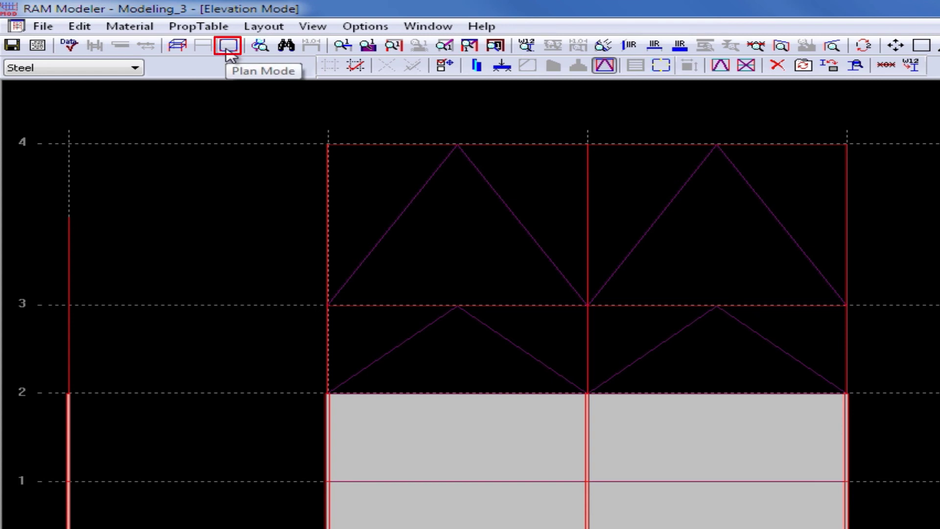
Step: Return to the Roof plan and open the elevation of the grid G frame
left_click(227, 49)
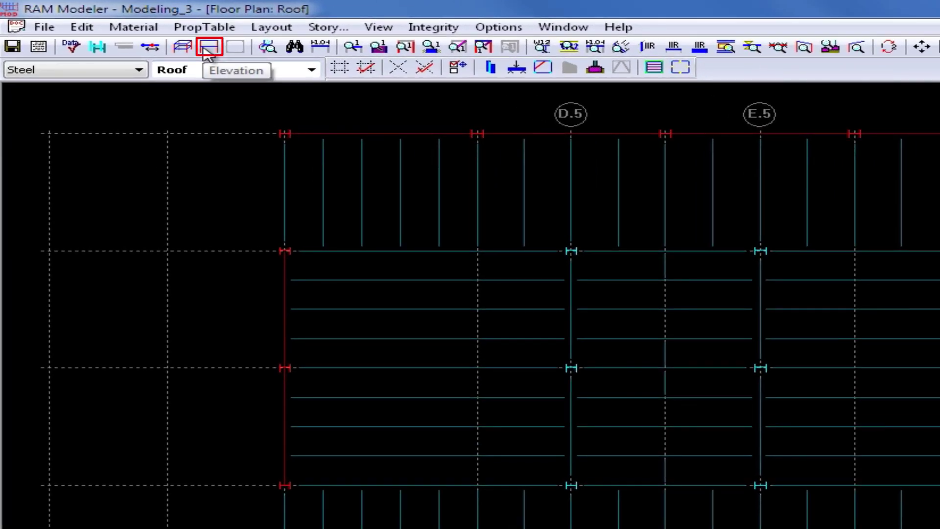
left_click(208, 49)
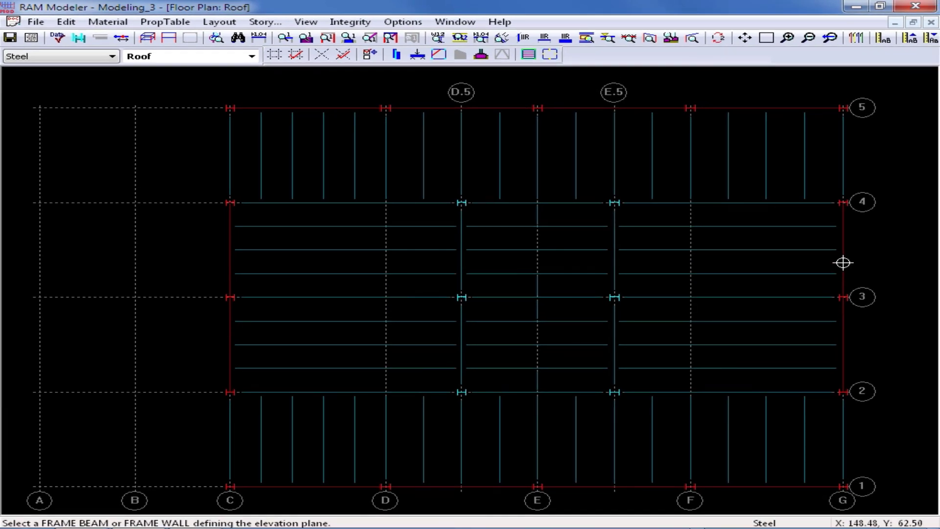
left_click(843, 263)
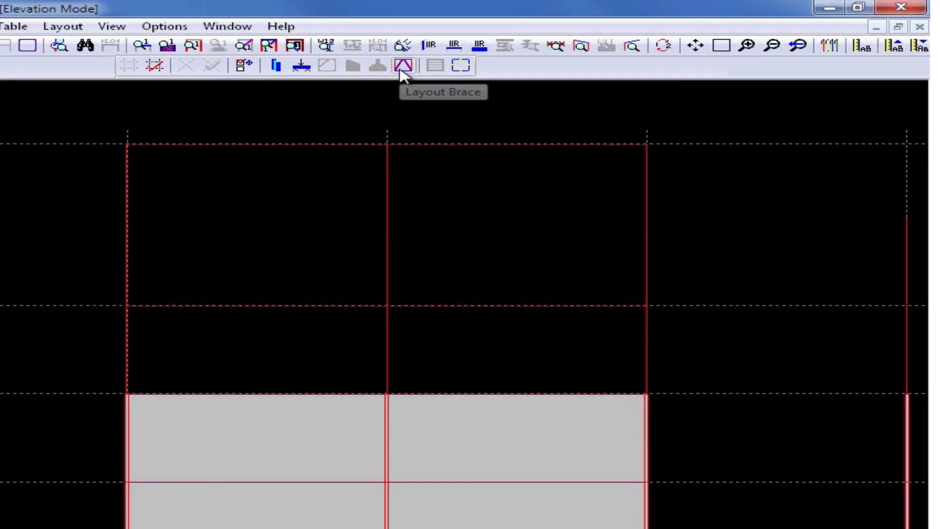
Step: Add standard inverted-V chevron braces one at a time to the four upper bays between G2 and G4
left_click(401, 72)
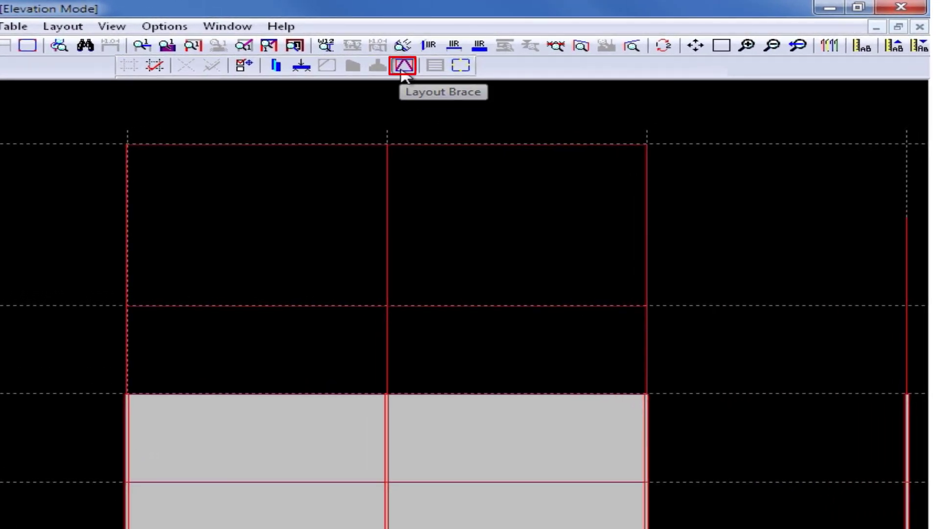
left_click(403, 73)
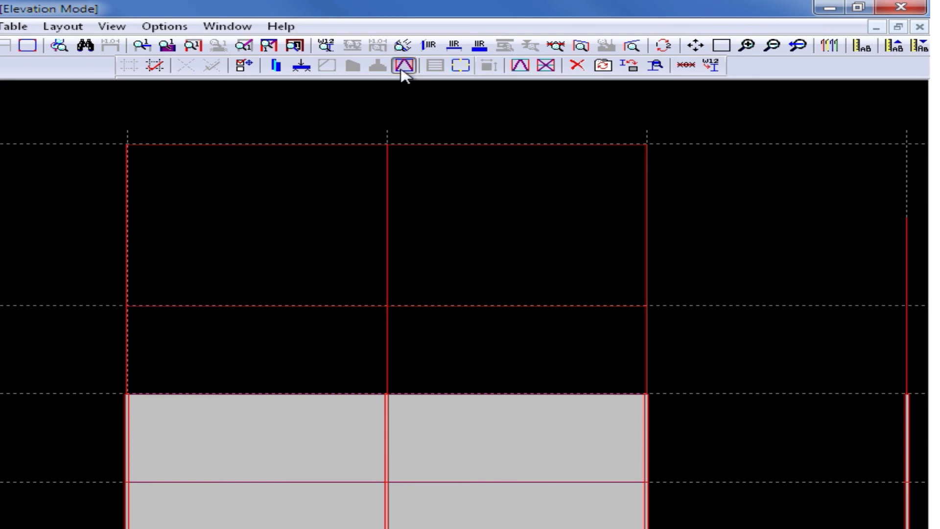
left_click(520, 67)
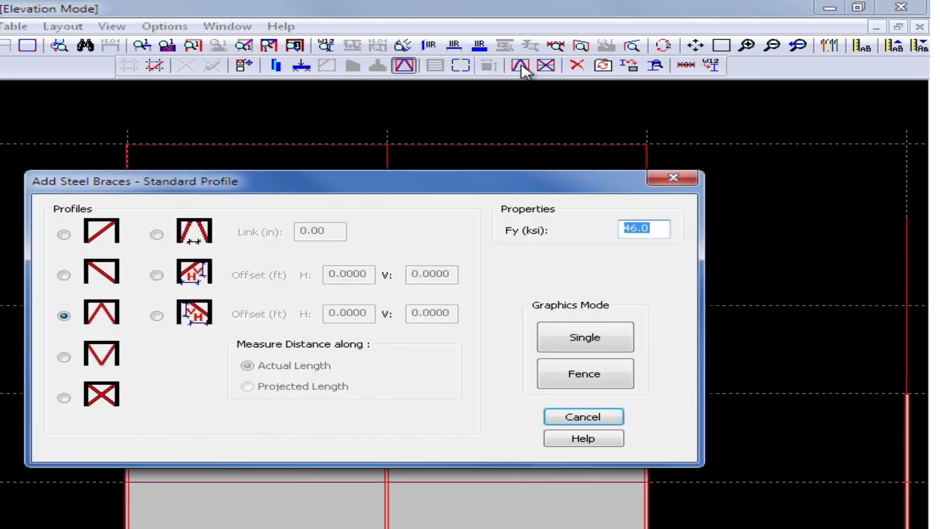
left_click(586, 339)
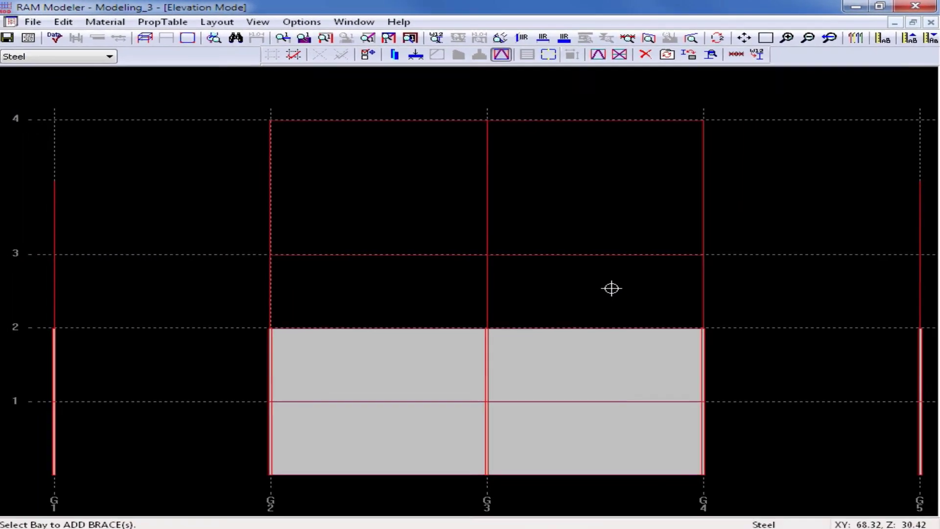
left_click(529, 301)
left_click(373, 304)
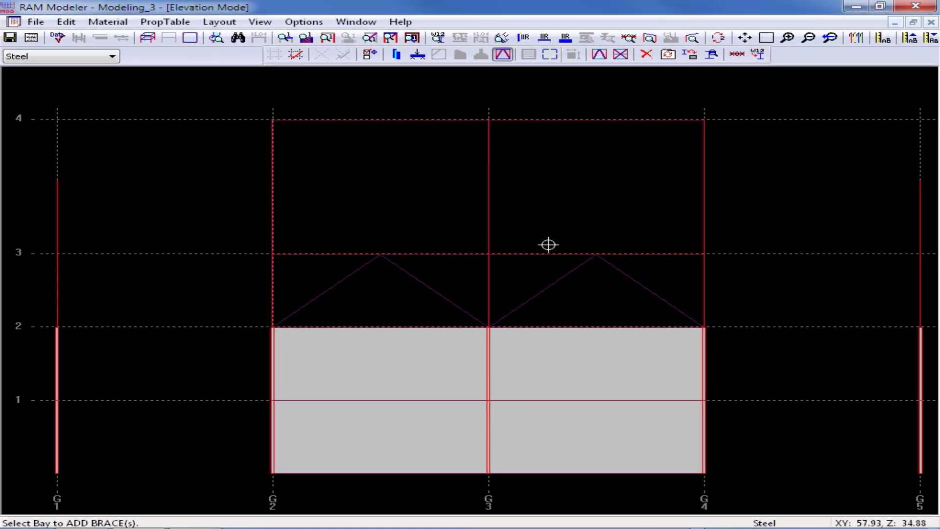
left_click(556, 215)
left_click(369, 204)
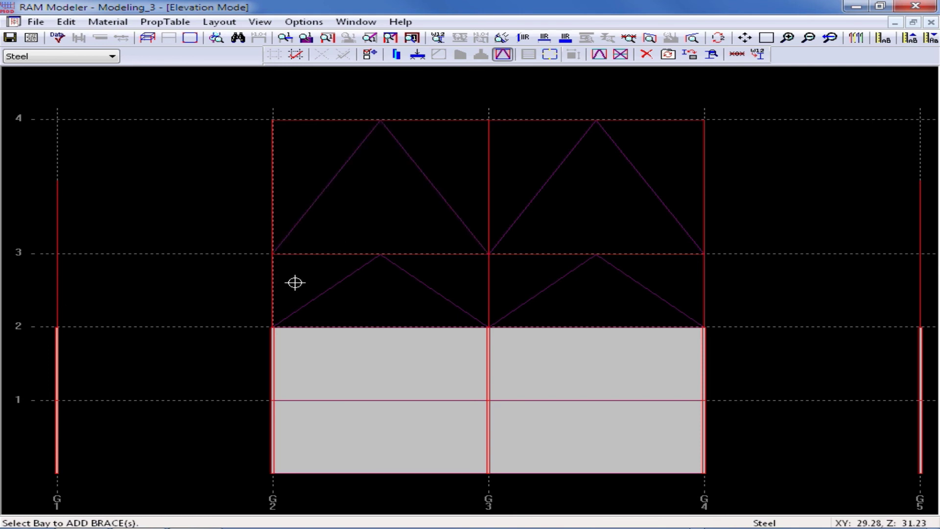
Step: Save the model, return to the Roof plan and reopen it in the 3D viewer
left_click(9, 38)
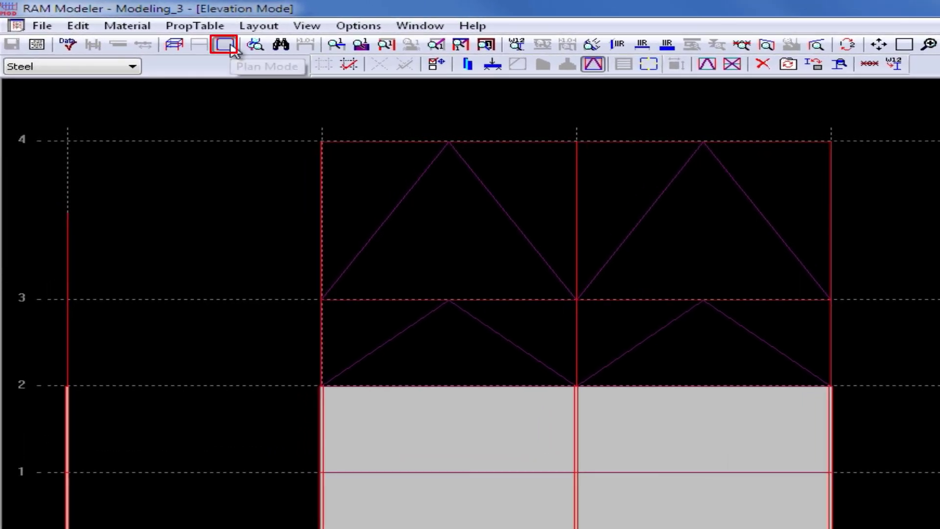
left_click(229, 46)
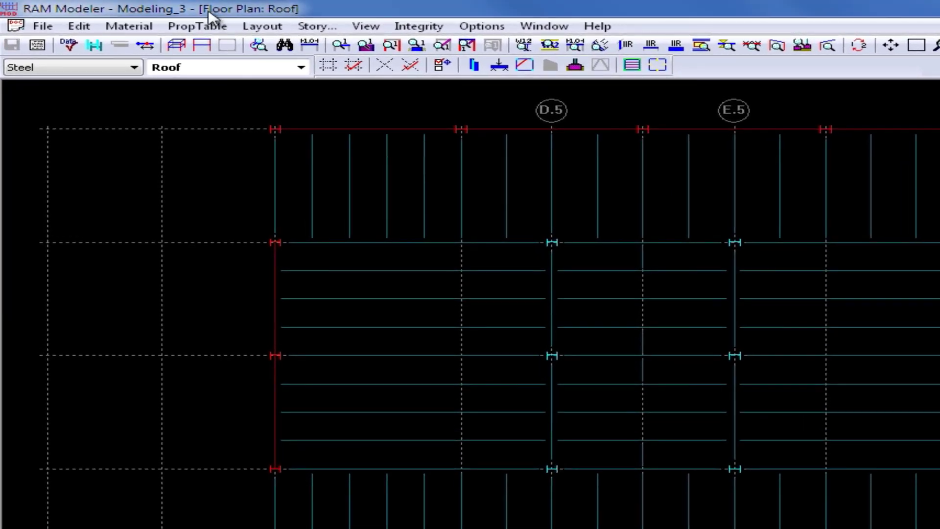
left_click(172, 49)
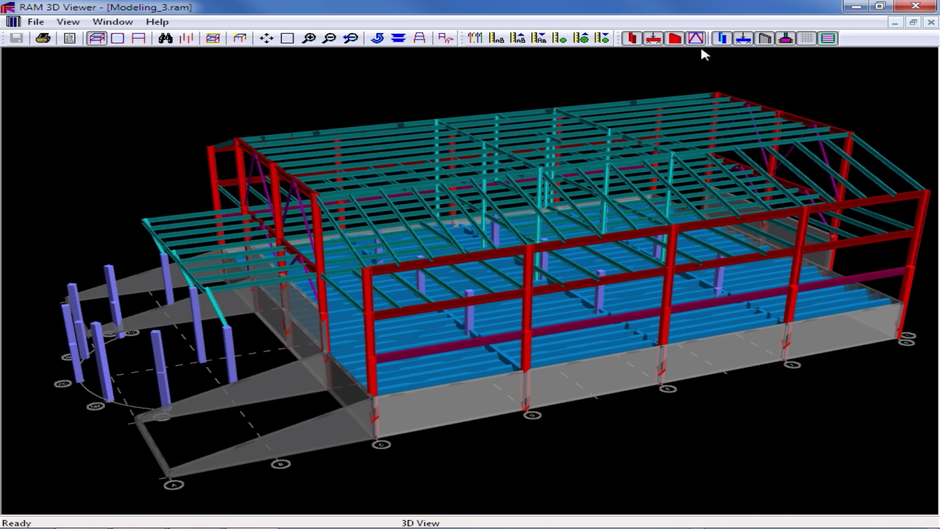
Step: Hide gravity columns, beams/deck and walls to inspect the braces, then exit the 3D viewer
left_click(723, 39)
left_click(744, 39)
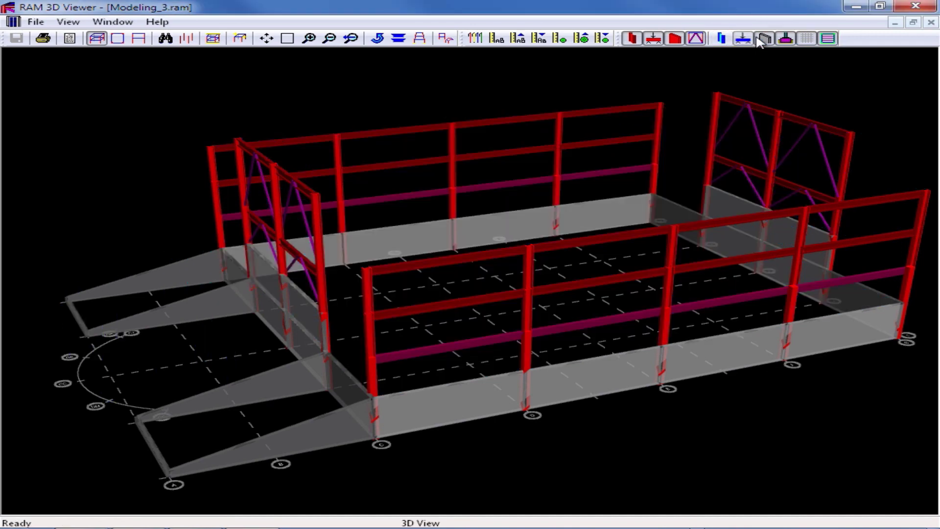
left_click(761, 41)
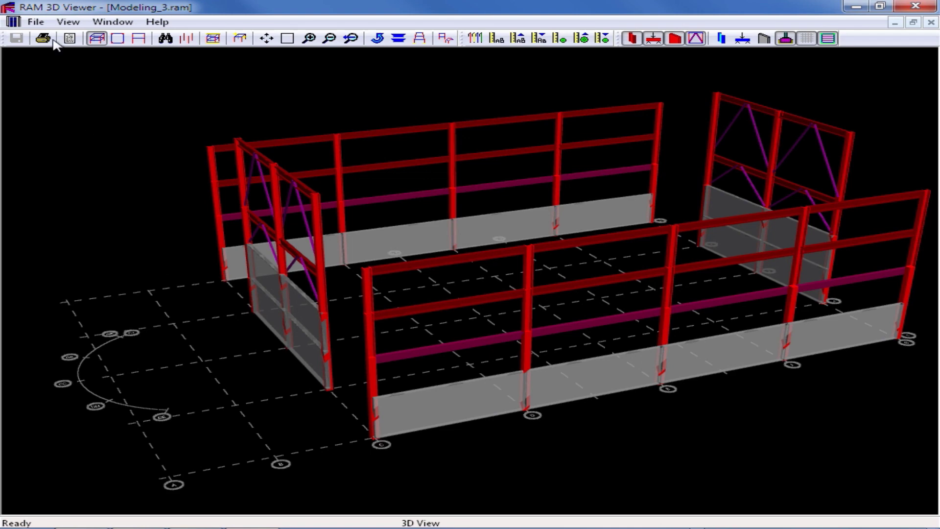
left_click(36, 22)
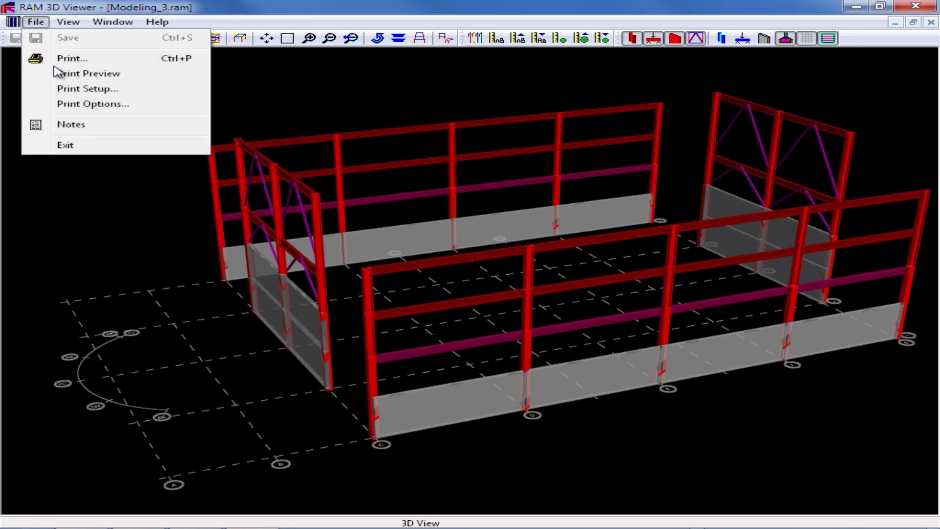
left_click(70, 146)
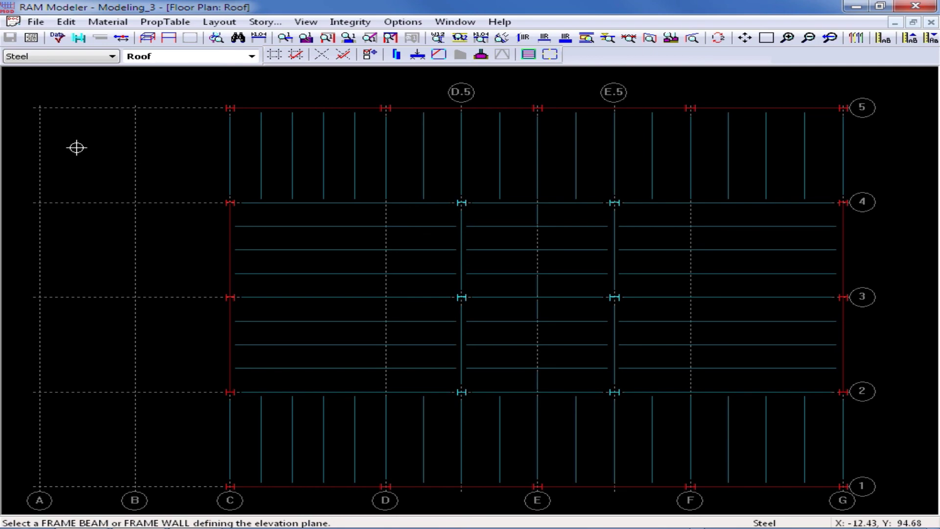